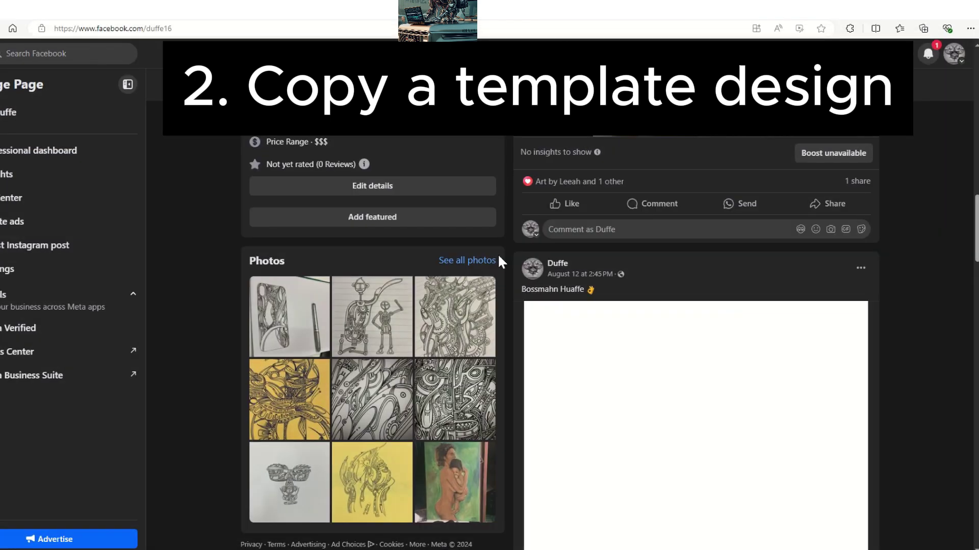
Open the artist page's Photos section and scroll down through the grid of drawings.
{"action": "scroll", "coordinate": [588, 249], "scroll_direction": "up", "scroll_amount": 7}
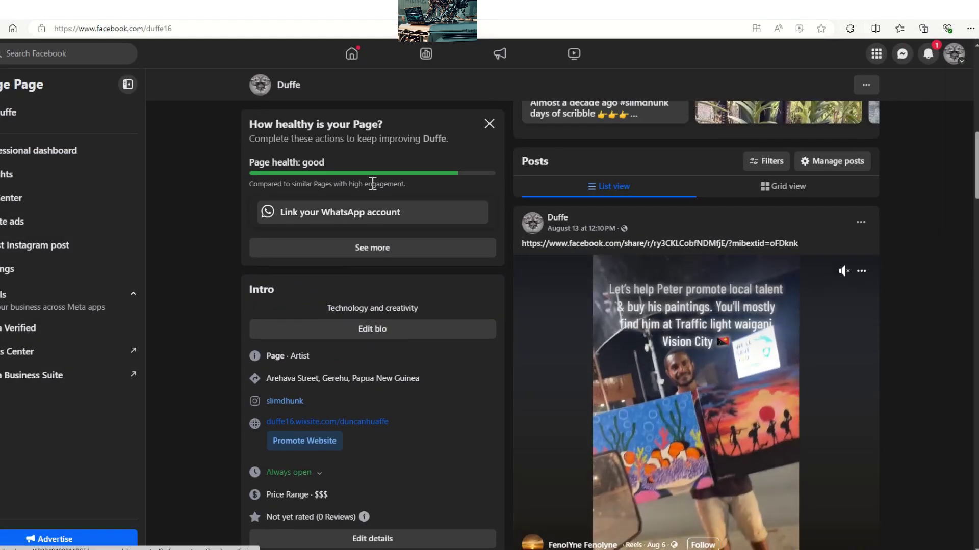
{"action": "scroll", "coordinate": [606, 168], "scroll_direction": "up", "scroll_amount": 5}
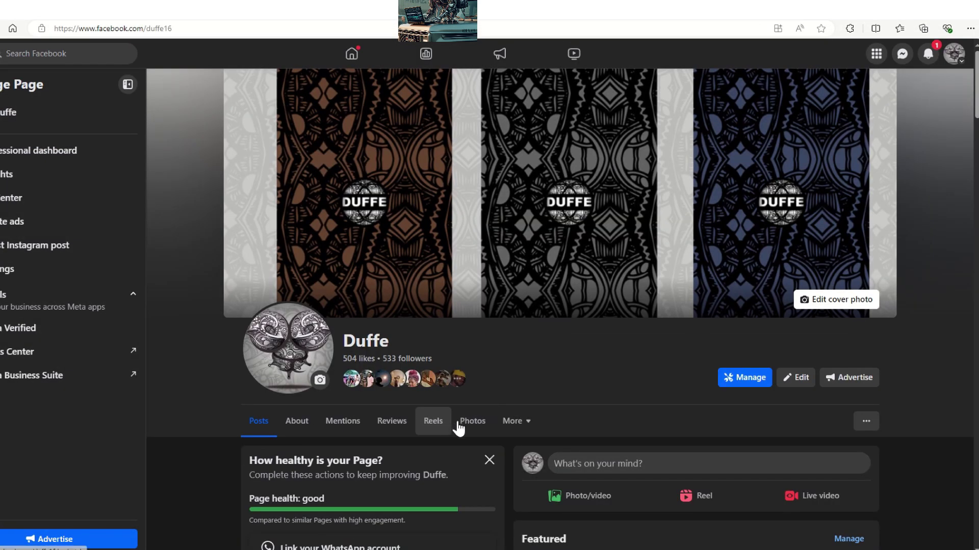
{"action": "left_click", "coordinate": [472, 421]}
{"action": "scroll", "coordinate": [681, 352], "scroll_direction": "down", "scroll_amount": 5}
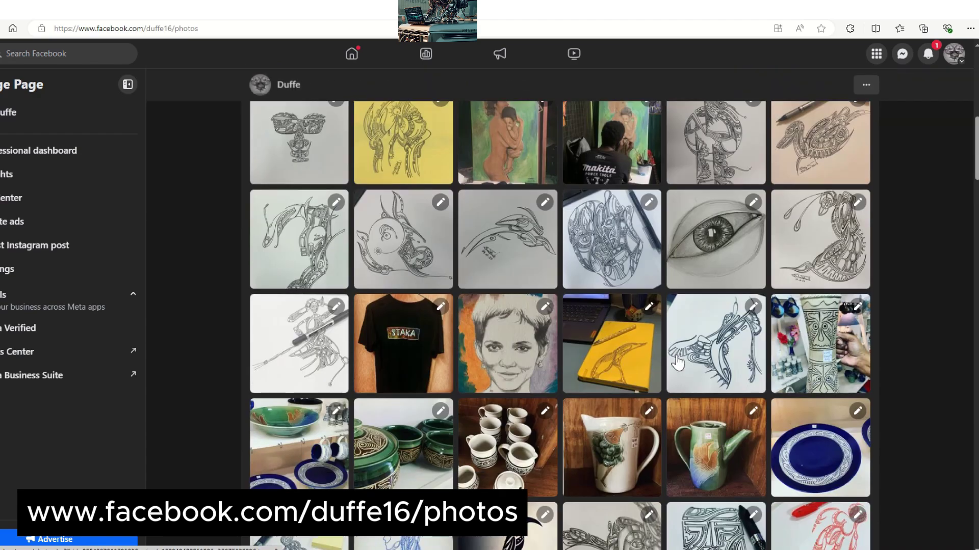
{"action": "scroll", "coordinate": [678, 364], "scroll_direction": "down", "scroll_amount": 5}
{"action": "scroll", "coordinate": [677, 366], "scroll_direction": "down", "scroll_amount": 5}
{"action": "scroll", "coordinate": [677, 365], "scroll_direction": "down", "scroll_amount": 5}
{"action": "scroll", "coordinate": [677, 366], "scroll_direction": "down", "scroll_amount": 5}
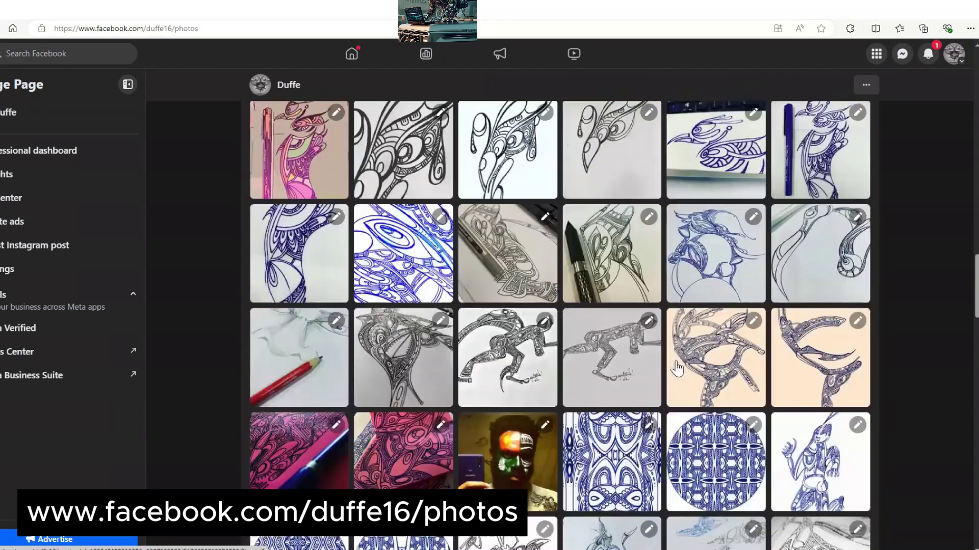
{"action": "scroll", "coordinate": [677, 365], "scroll_direction": "down", "scroll_amount": 5}
{"action": "scroll", "coordinate": [677, 366], "scroll_direction": "down", "scroll_amount": 5}
{"action": "scroll", "coordinate": [677, 366], "scroll_direction": "down", "scroll_amount": 1}
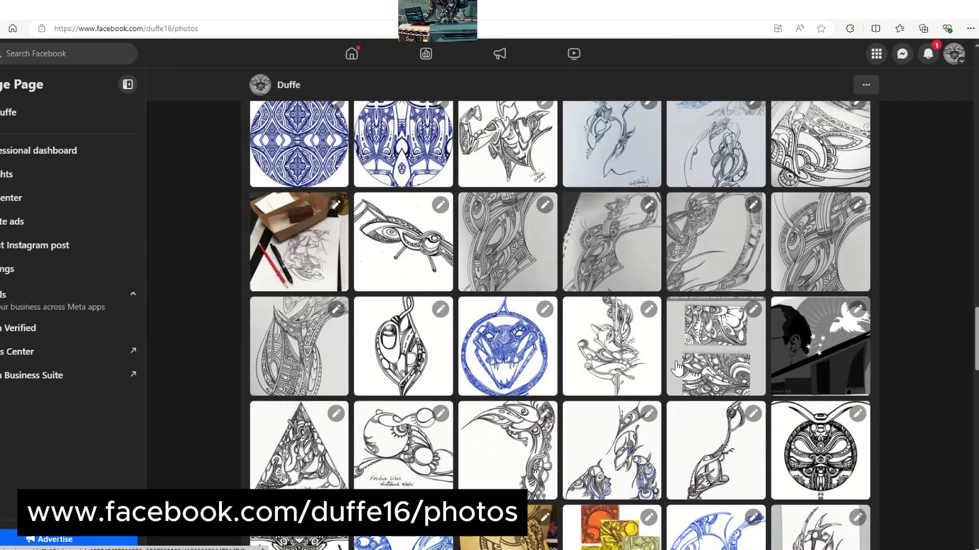
{"action": "scroll", "coordinate": [678, 370], "scroll_direction": "down", "scroll_amount": 3}
{"action": "scroll", "coordinate": [677, 368], "scroll_direction": "down", "scroll_amount": 1}
{"action": "scroll", "coordinate": [677, 368], "scroll_direction": "down", "scroll_amount": 2}
{"action": "scroll", "coordinate": [677, 372], "scroll_direction": "down", "scroll_amount": 4}
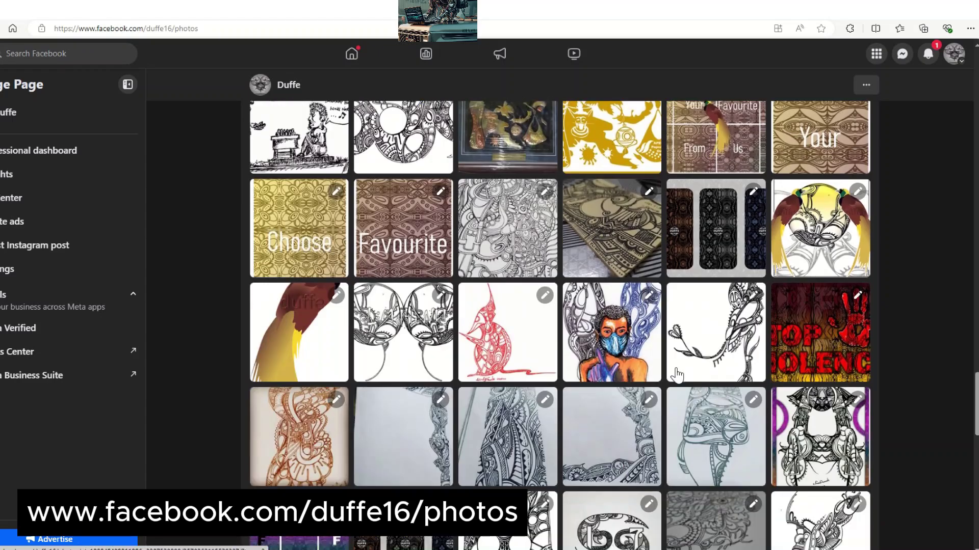
{"action": "scroll", "coordinate": [677, 376], "scroll_direction": "down", "scroll_amount": 3}
{"action": "scroll", "coordinate": [673, 375], "scroll_direction": "down", "scroll_amount": 1}
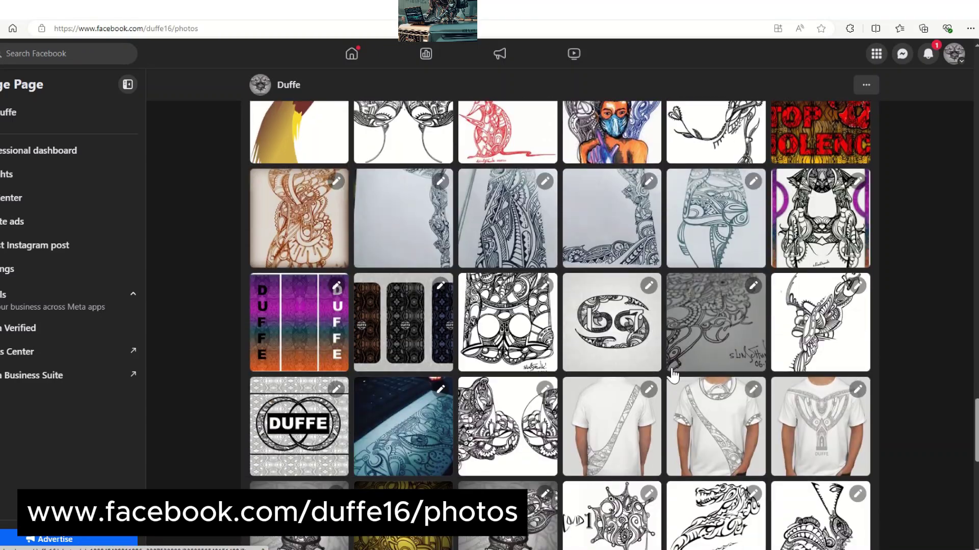
Open a black-and-white doodle drawing and copy the image to the clipboard.
{"action": "left_click", "coordinate": [524, 347]}
{"action": "right_click", "coordinate": [384, 236]}
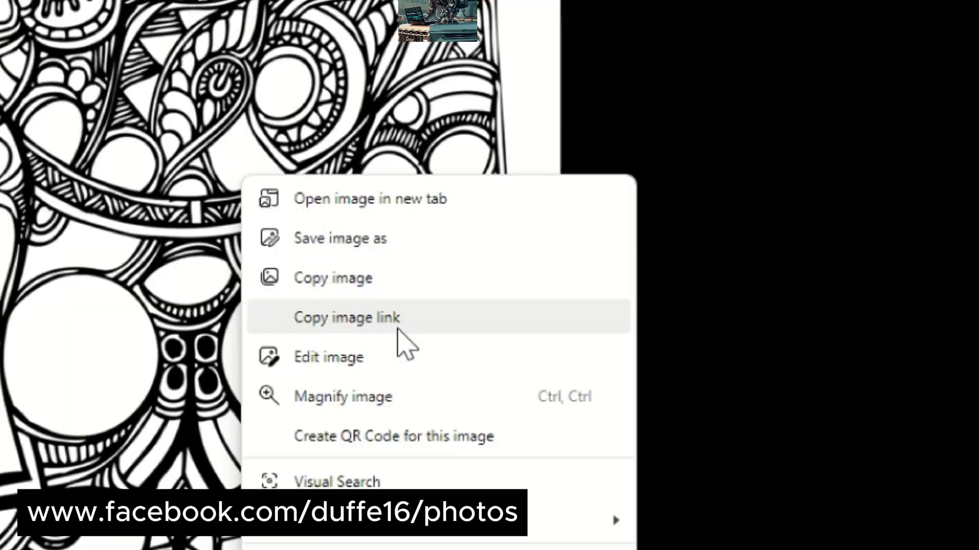
{"action": "left_click", "coordinate": [400, 279]}
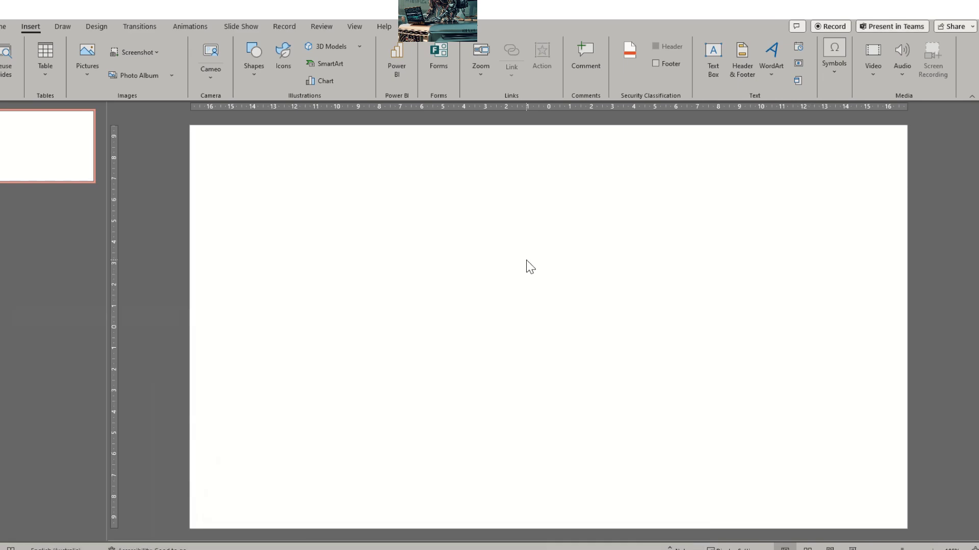
Paste the doodle as a picture and crop it to a small 3.18 × 4.34 cm top-left patch.
{"action": "right_click", "coordinate": [527, 261]}
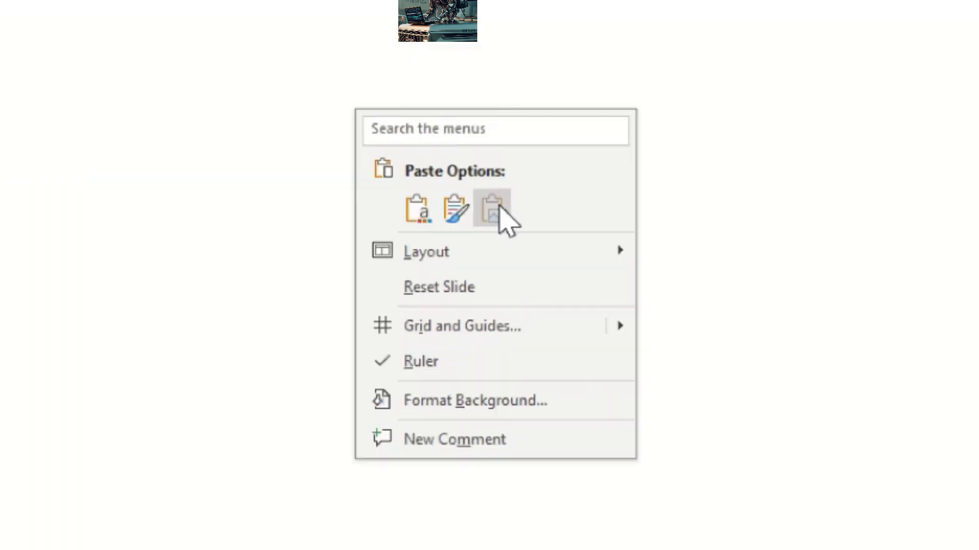
{"action": "left_click", "coordinate": [499, 207]}
{"action": "left_click", "coordinate": [834, 56]}
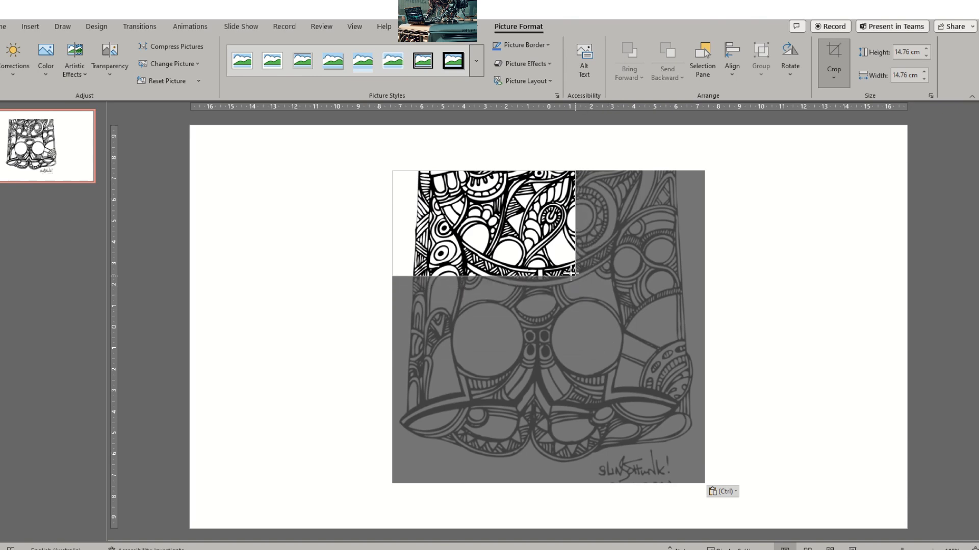
{"action": "left_click_drag", "start_coordinate": [699, 478], "coordinate": [554, 260]}
{"action": "left_click_drag", "start_coordinate": [393, 171], "coordinate": [452, 179]}
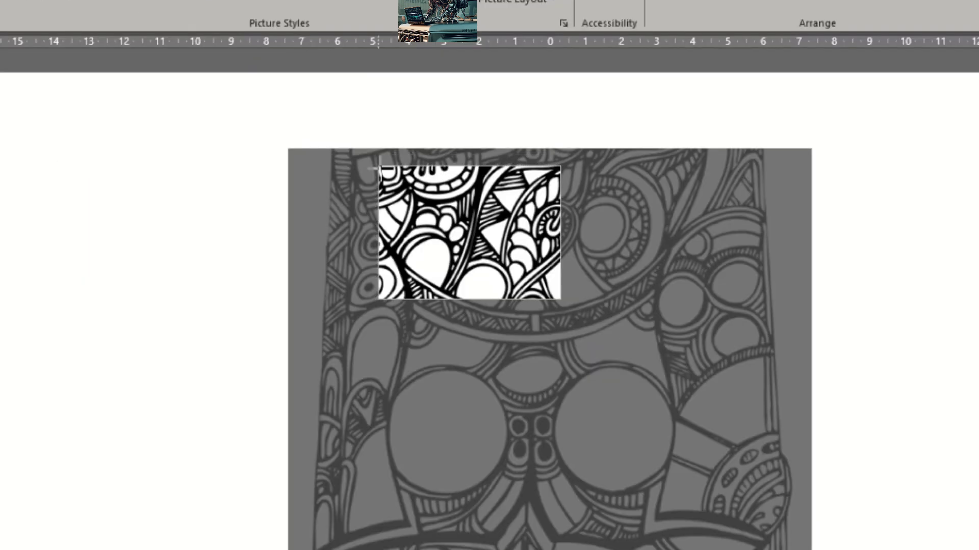
{"action": "left_click_drag", "start_coordinate": [648, 244], "coordinate": [632, 266]}
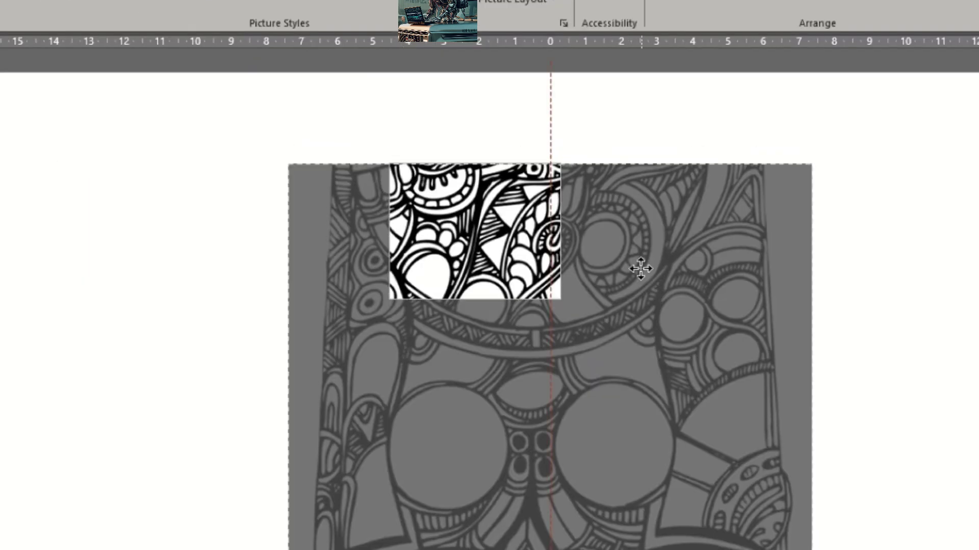
{"action": "left_click_drag", "start_coordinate": [758, 244], "coordinate": [744, 236]}
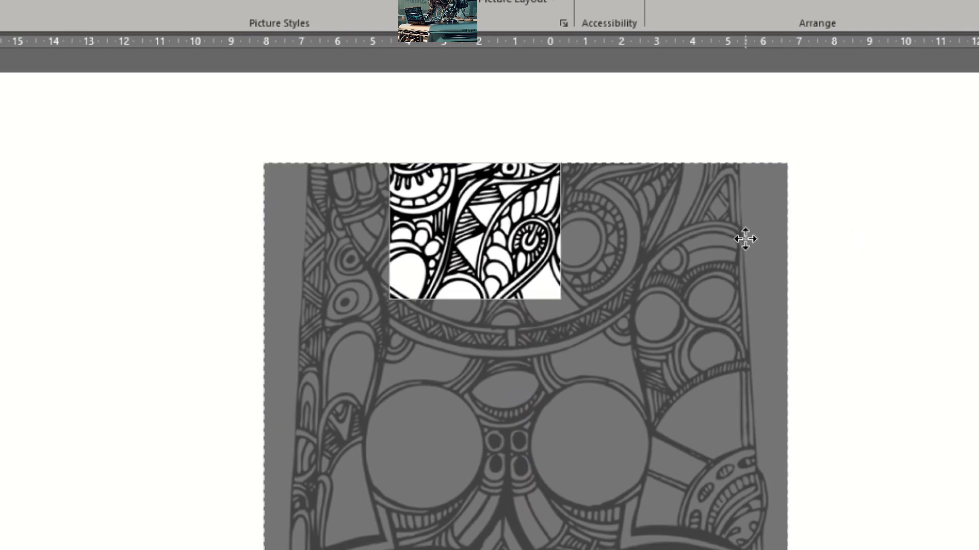
{"action": "left_click_drag", "start_coordinate": [556, 295], "coordinate": [552, 278]}
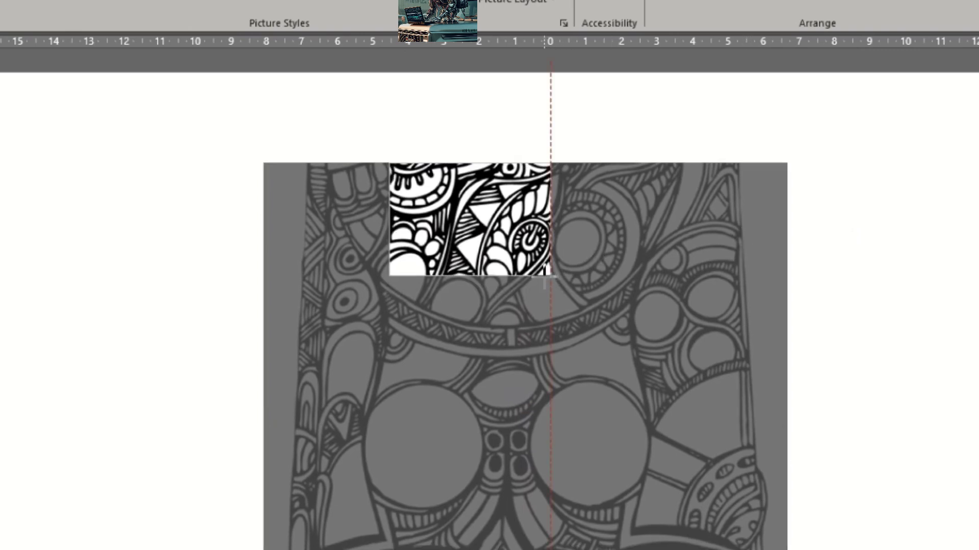
{"action": "key", "text": "Escape"}
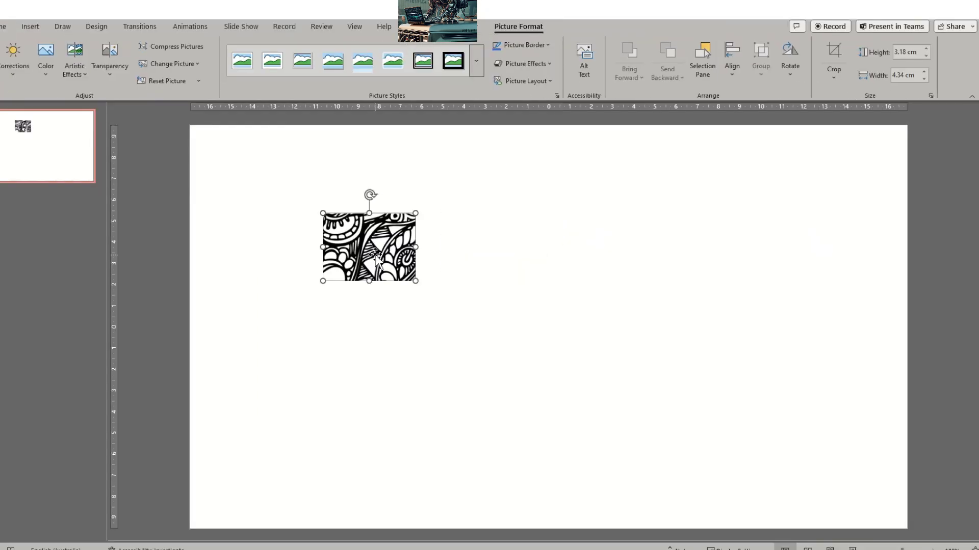
Save the cropped patch as Picture4.png in Downloads.
{"action": "right_click", "coordinate": [378, 255]}
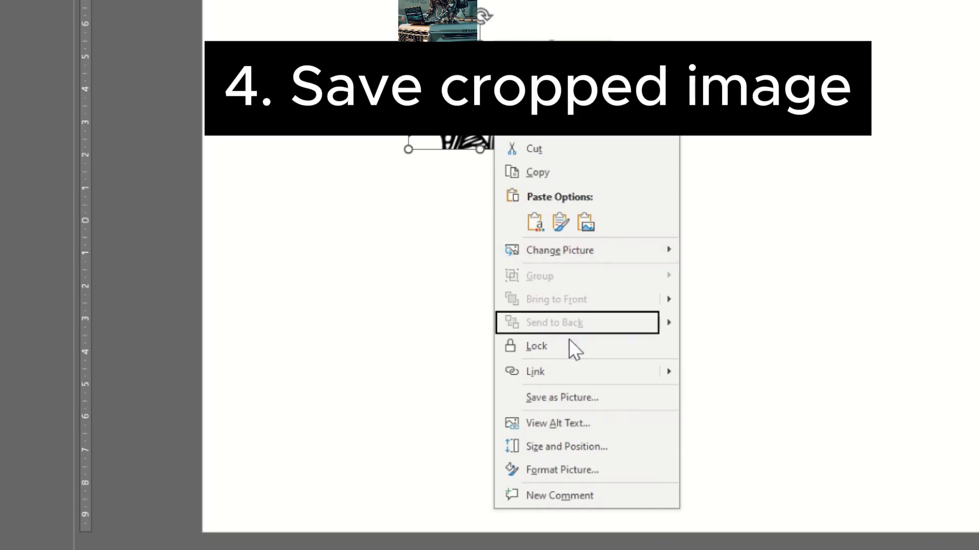
{"action": "left_click", "coordinate": [589, 397]}
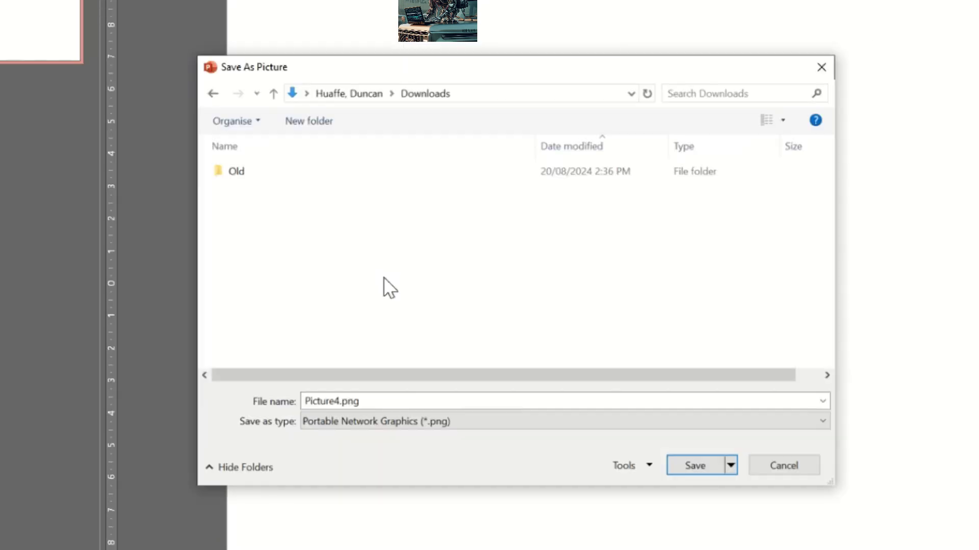
{"action": "left_click", "coordinate": [698, 462]}
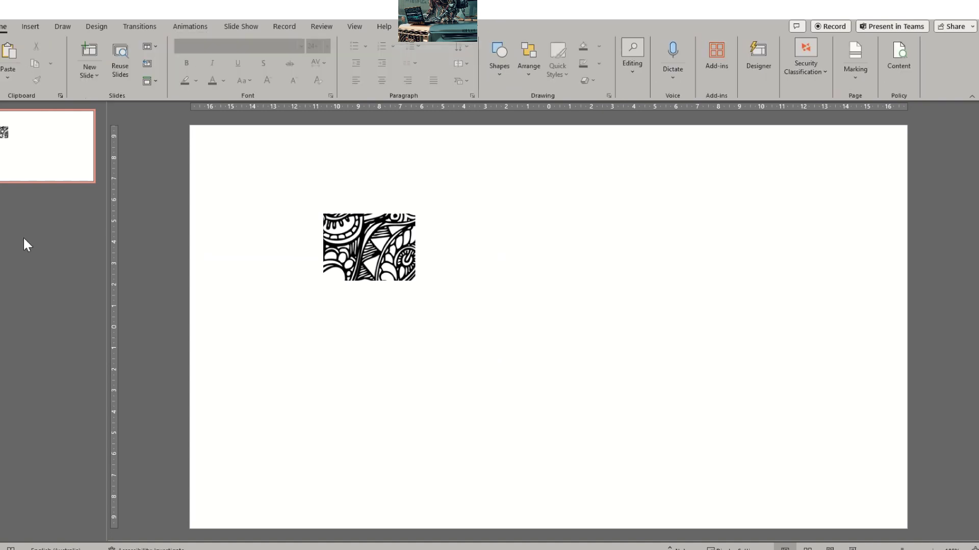
Add a new second slide and delete both of its placeholders.
{"action": "right_click", "coordinate": [46, 239]}
{"action": "left_click", "coordinate": [101, 316]}
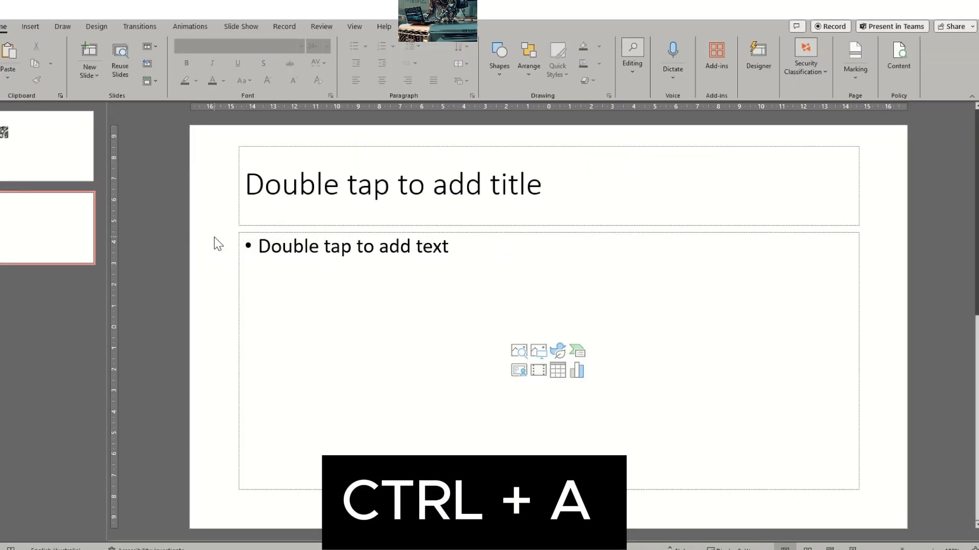
{"action": "key", "text": "ctrl+a"}
{"action": "key", "text": "Delete"}
Draw a 9.96 × 7.77 cm rectangle on the new slide and move it toward the centre.
{"action": "left_click", "coordinate": [31, 26]}
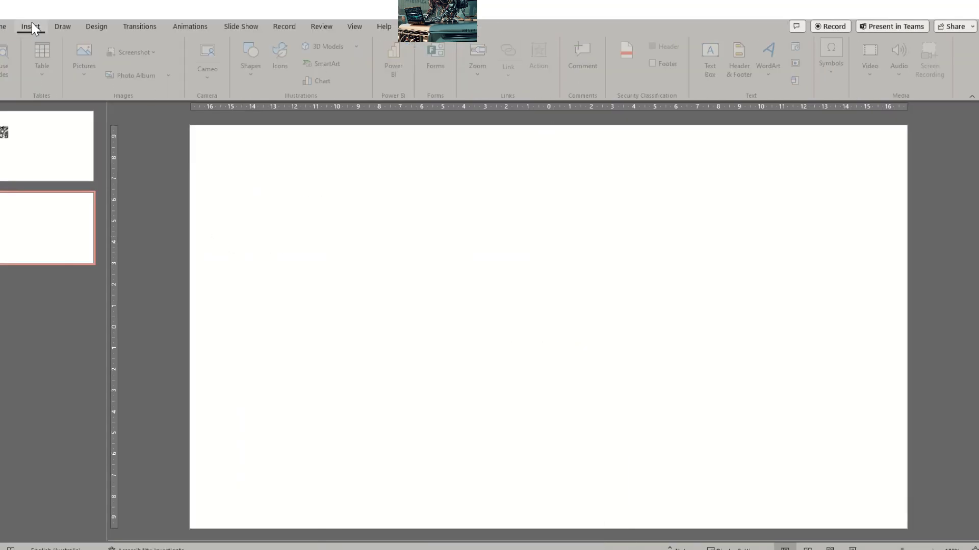
{"action": "left_click", "coordinate": [247, 76]}
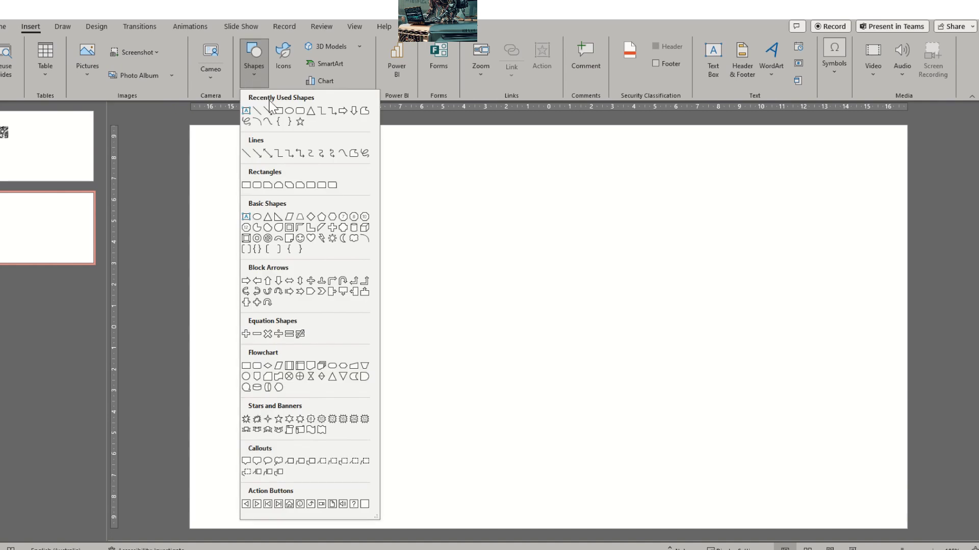
{"action": "left_click", "coordinate": [251, 188]}
{"action": "mouse_move", "coordinate": [252, 222]}
{"action": "left_mouse_down"}
{"action": "mouse_move", "coordinate": [331, 323]}
{"action": "mouse_move", "coordinate": [463, 388]}
{"action": "left_mouse_up"}
{"action": "left_click_drag", "start_coordinate": [396, 328], "coordinate": [530, 328]}
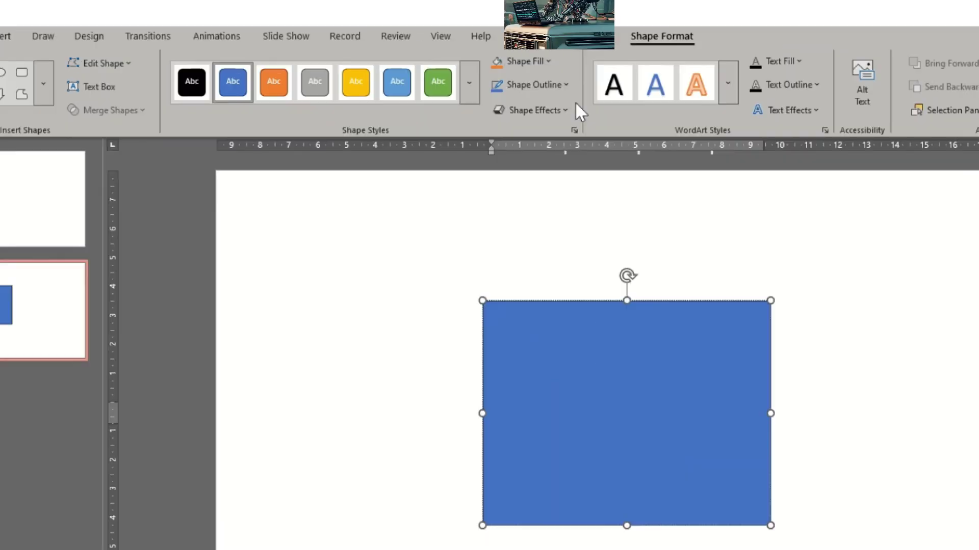
Bring up the rectangle's Format Shape fill settings via Shape Effects' 3-D Options.
{"action": "left_click", "coordinate": [438, 81]}
{"action": "mouse_move", "coordinate": [534, 139]}
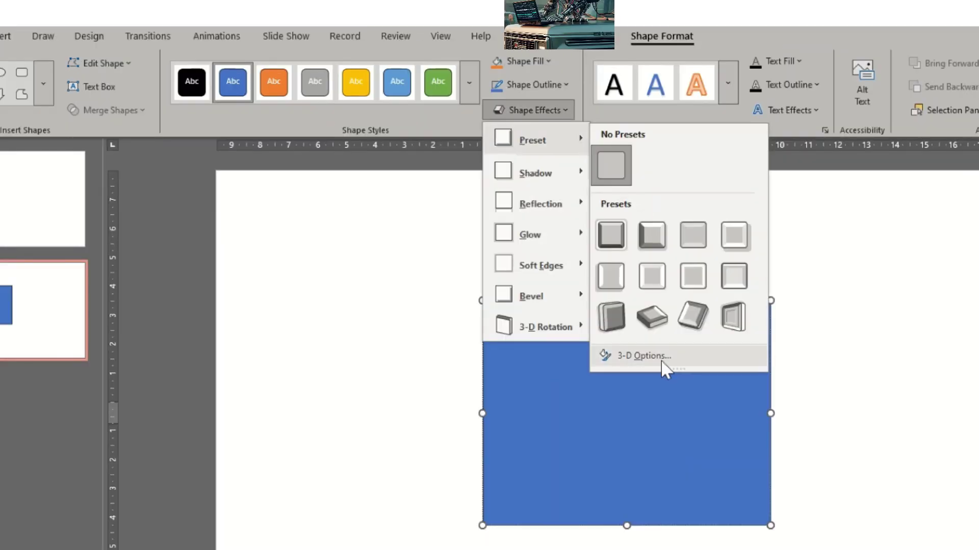
{"action": "left_click", "coordinate": [659, 358]}
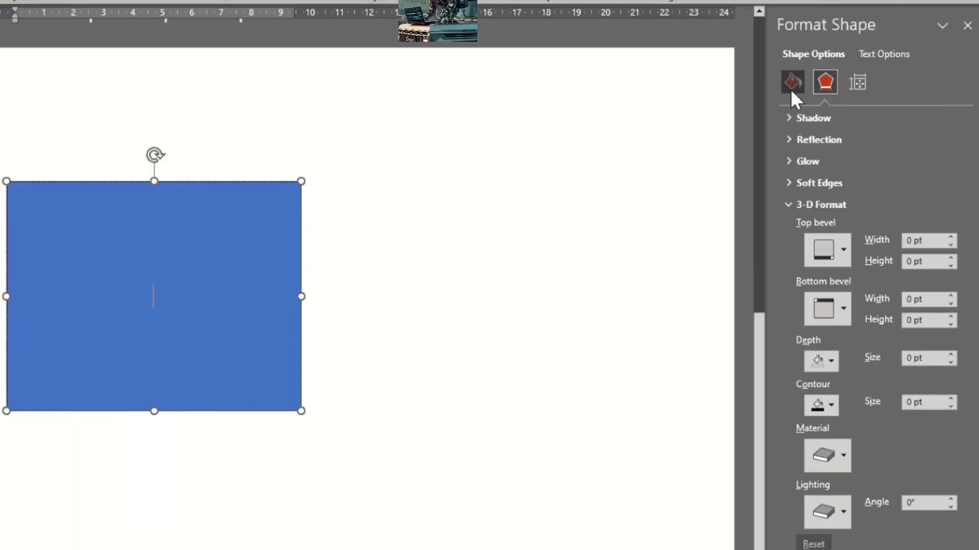
{"action": "left_click", "coordinate": [848, 154]}
{"action": "left_click", "coordinate": [790, 117]}
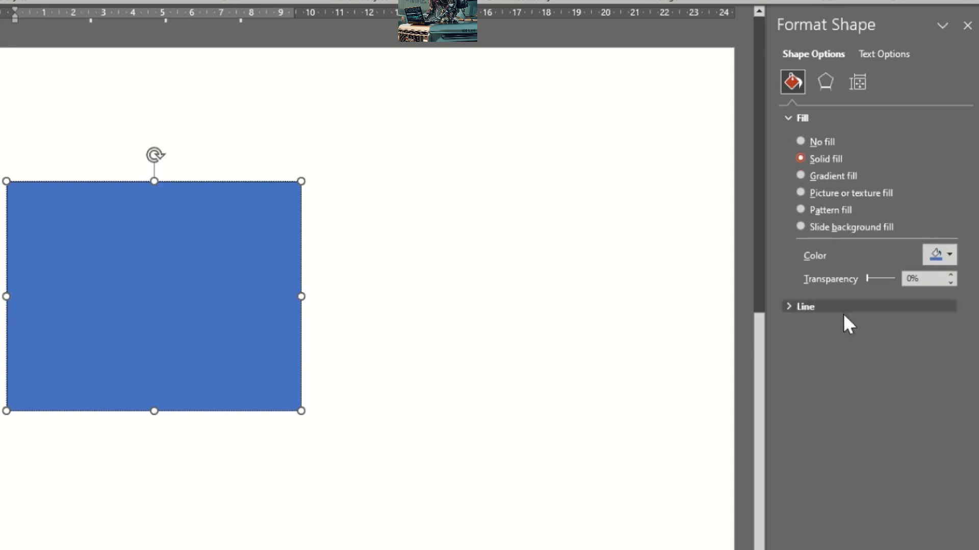
Fill the rectangle with the saved doodle picture as a picture fill.
{"action": "left_click", "coordinate": [820, 196]}
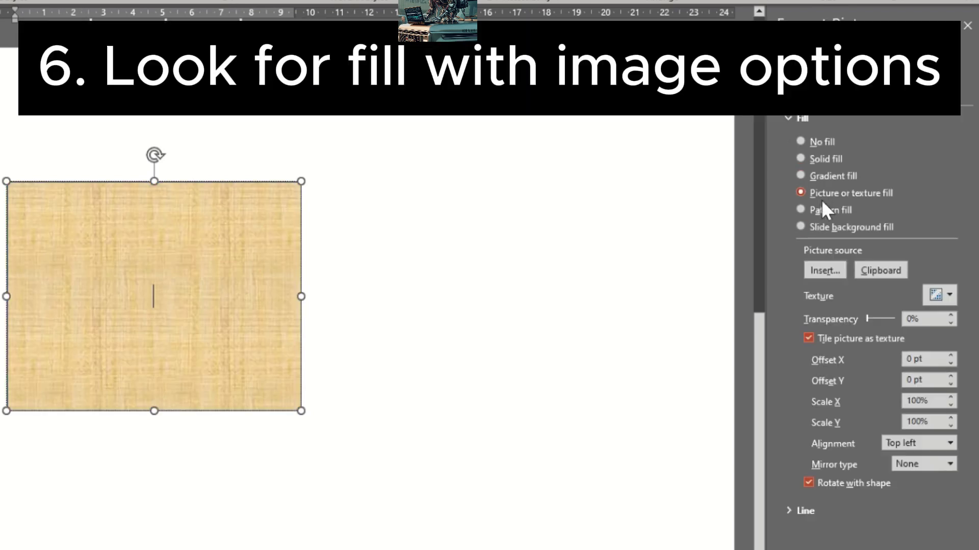
{"action": "left_click", "coordinate": [870, 284]}
{"action": "left_click", "coordinate": [398, 238]}
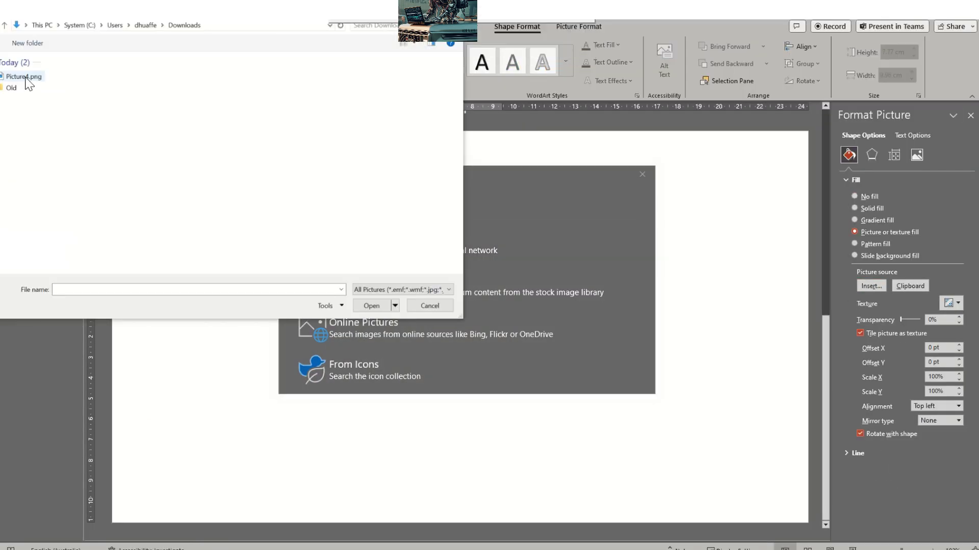
{"action": "double_click", "coordinate": [24, 76]}
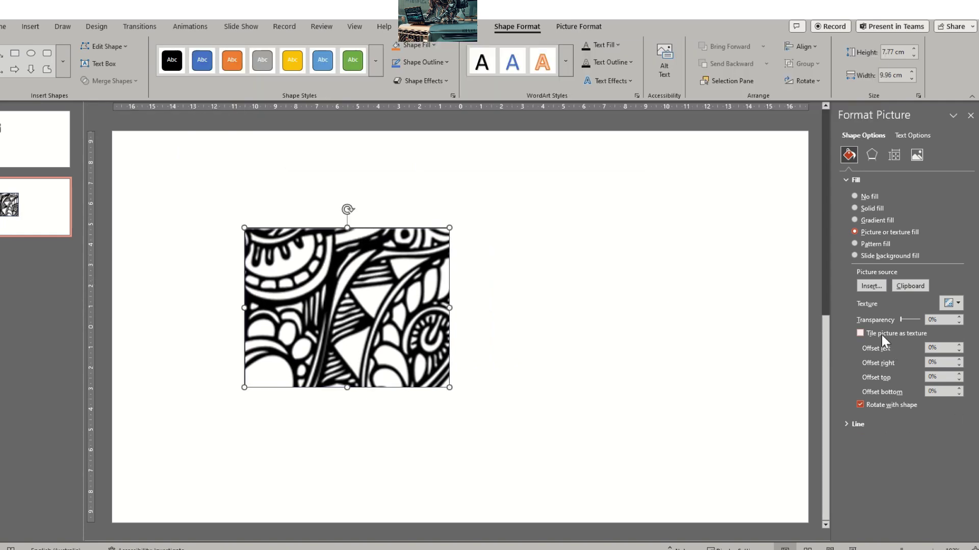
Tile the doodle picture as a texture with Mirror type set to Both.
{"action": "left_click", "coordinate": [874, 334]}
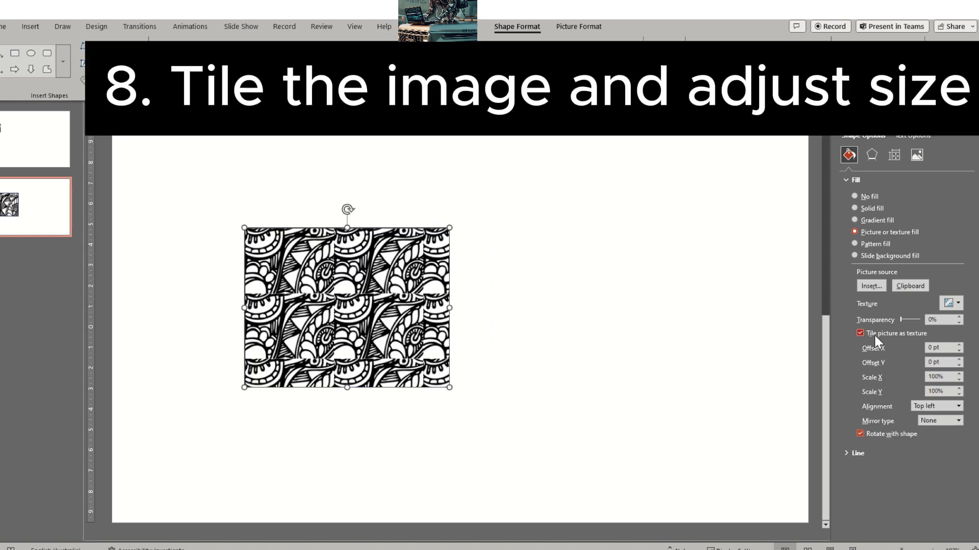
{"action": "left_click", "coordinate": [958, 406]}
{"action": "left_click", "coordinate": [958, 421]}
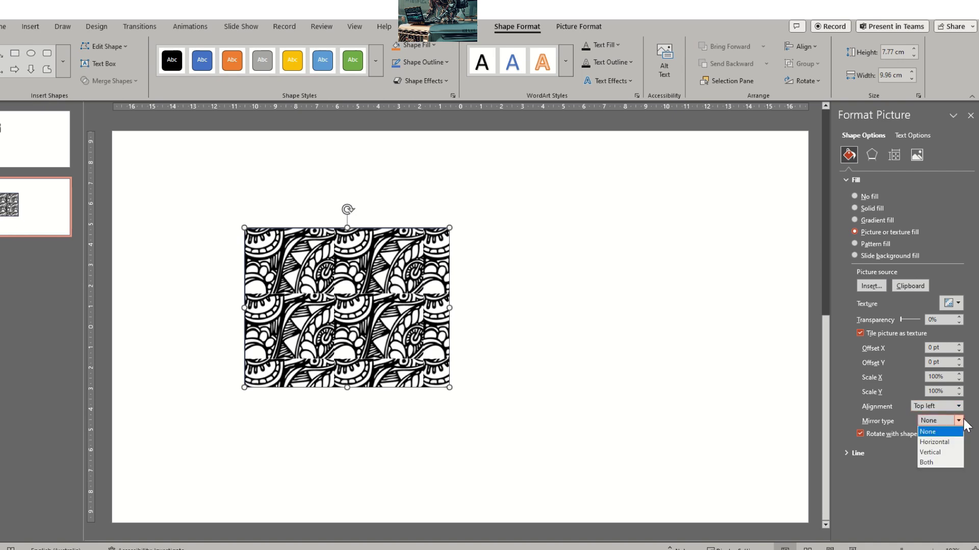
{"action": "left_click", "coordinate": [926, 462]}
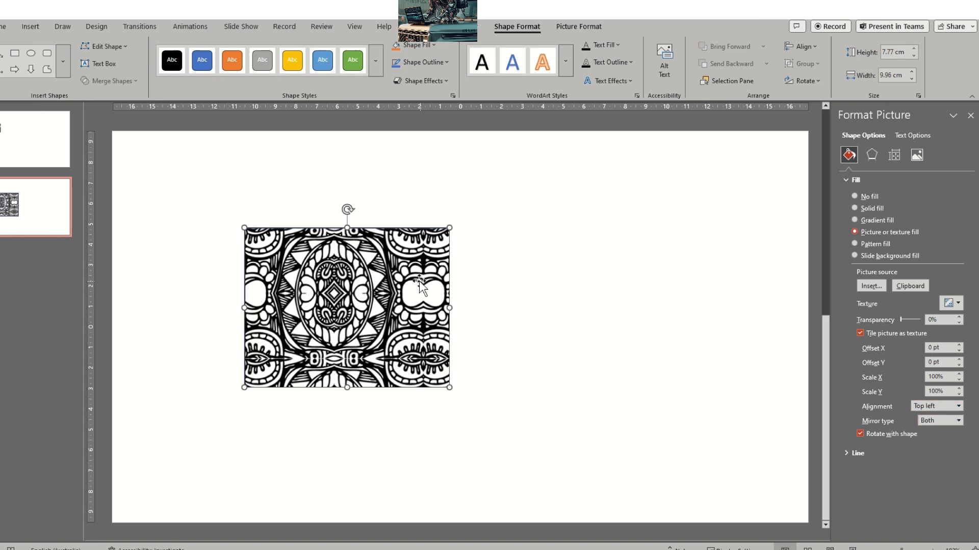
Move and stretch the patterned rectangle so it covers the entire slide.
{"action": "left_click_drag", "start_coordinate": [419, 280], "coordinate": [316, 230]}
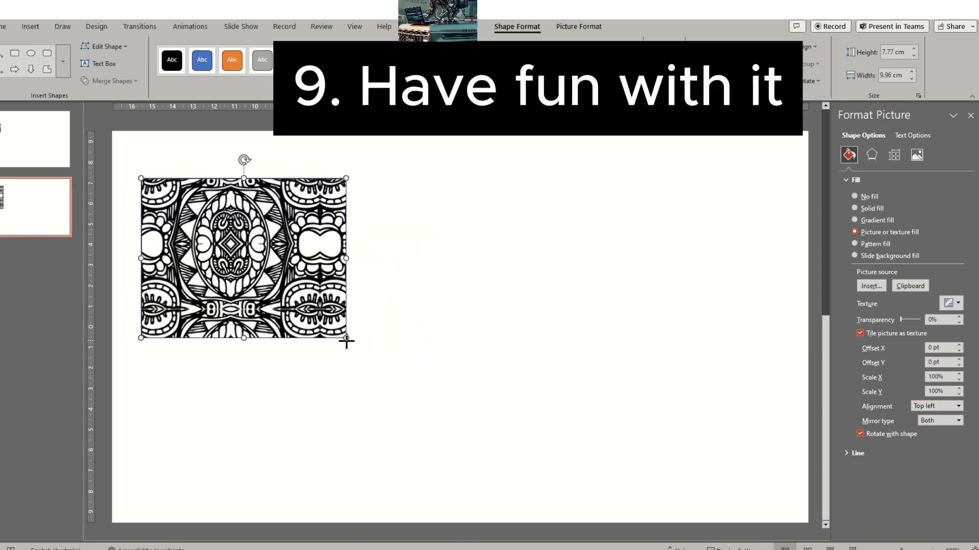
{"action": "left_click_drag", "start_coordinate": [346, 338], "coordinate": [808, 521]}
{"action": "mouse_move", "coordinate": [140, 176]}
{"action": "left_mouse_down"}
{"action": "mouse_move", "coordinate": [111, 133]}
{"action": "mouse_move", "coordinate": [808, 529]}
{"action": "left_mouse_up"}
Cover the slide with a blue rectangle and draw a large ellipse across its middle.
{"action": "left_click", "coordinate": [18, 51]}
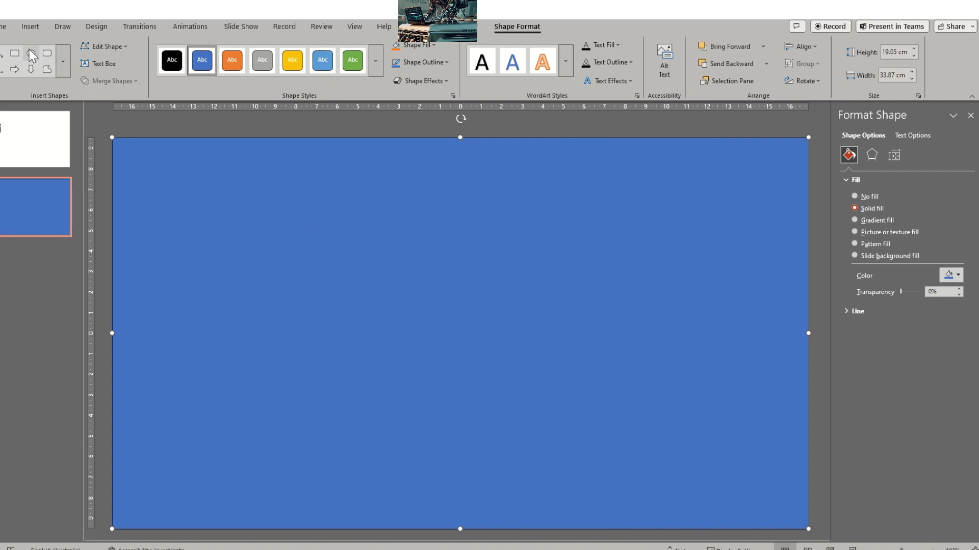
{"action": "left_click", "coordinate": [31, 54]}
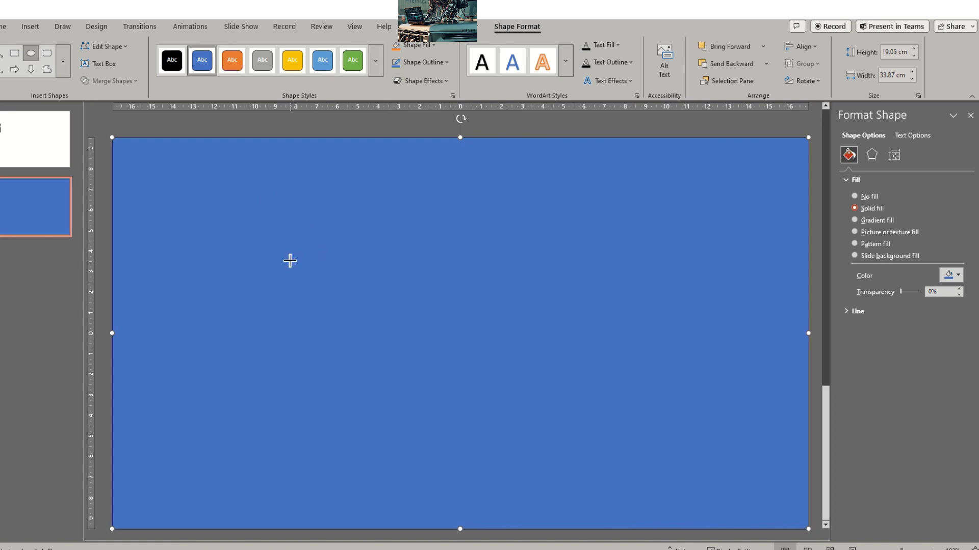
{"action": "left_click_drag", "start_coordinate": [289, 254], "coordinate": [565, 425]}
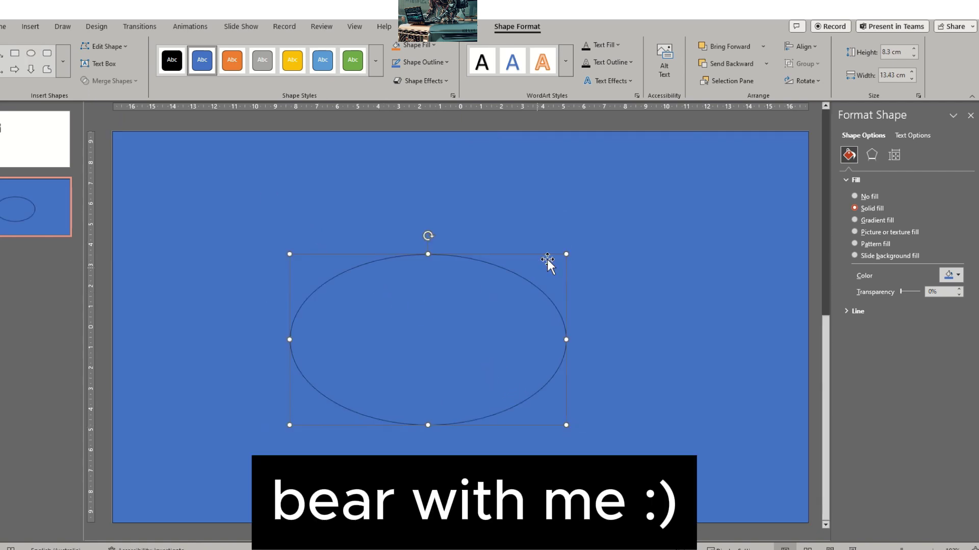
{"action": "left_click_drag", "start_coordinate": [566, 254], "coordinate": [733, 183]}
{"action": "left_click_drag", "start_coordinate": [755, 141], "coordinate": [745, 149]}
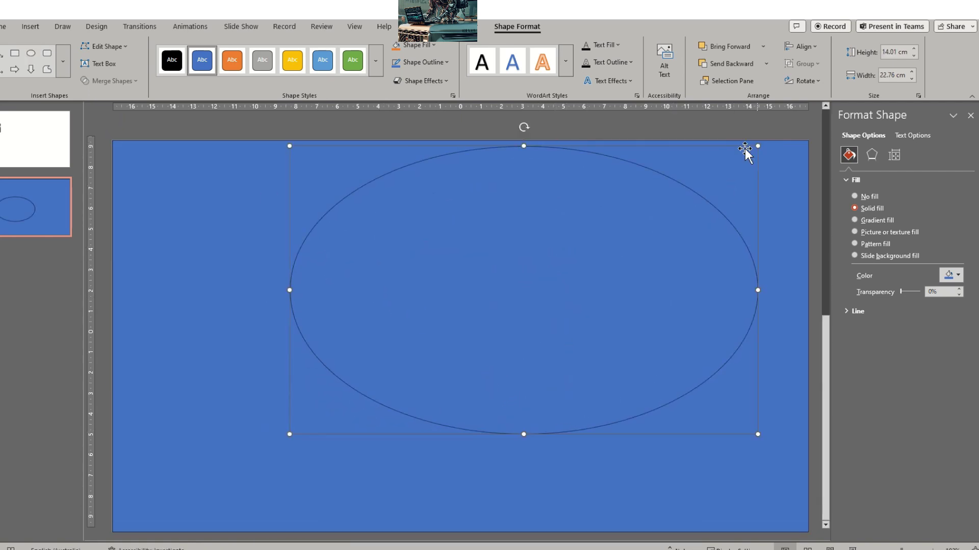
Give the ellipse the black shape style, enlarge it, and select it together with the rectangle.
{"action": "left_click", "coordinate": [289, 441]}
{"action": "left_click", "coordinate": [359, 352]}
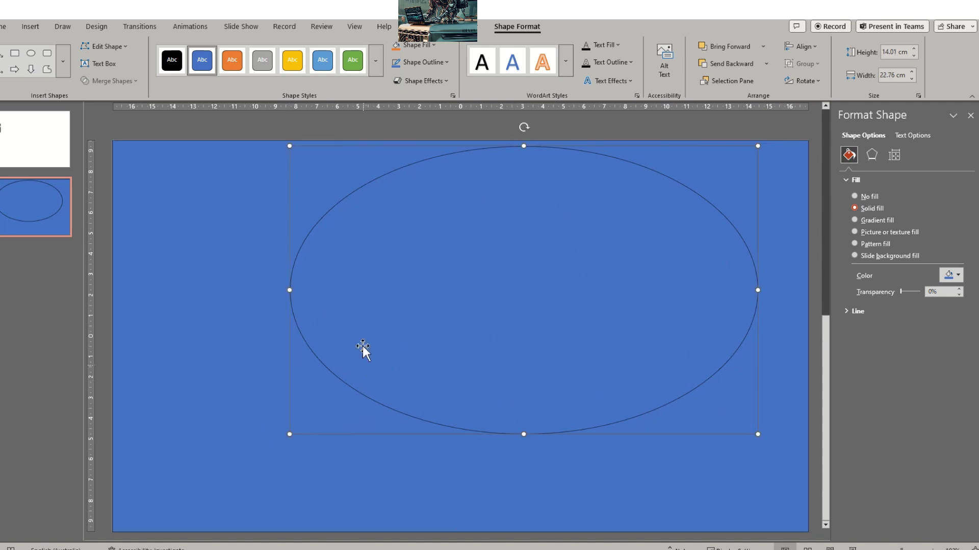
{"action": "left_click", "coordinate": [171, 60]}
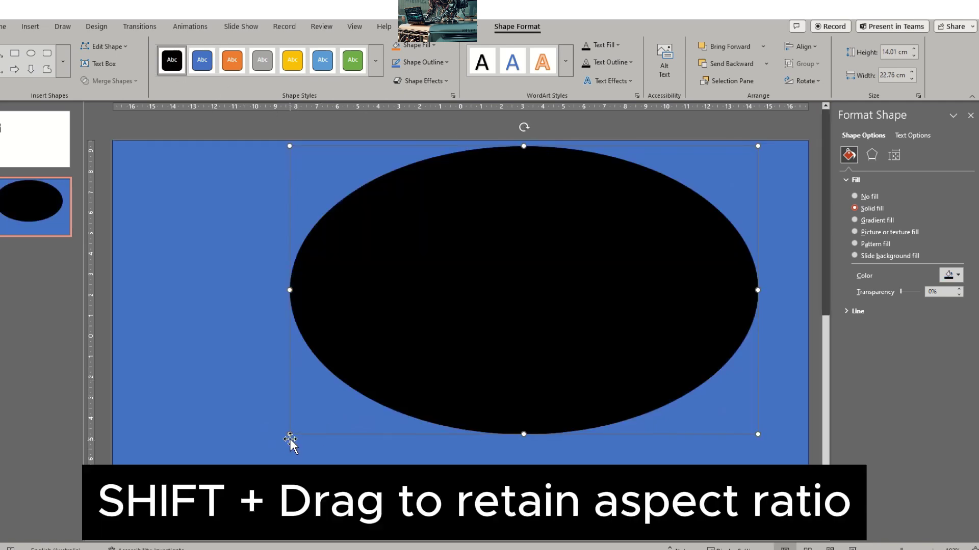
{"action": "mouse_move", "coordinate": [289, 434]}
{"action": "left_mouse_down"}
{"action": "mouse_move", "coordinate": [180, 512]}
{"action": "mouse_move", "coordinate": [184, 521]}
{"action": "left_mouse_up"}
{"action": "left_click", "coordinate": [734, 461], "text": "shift"}
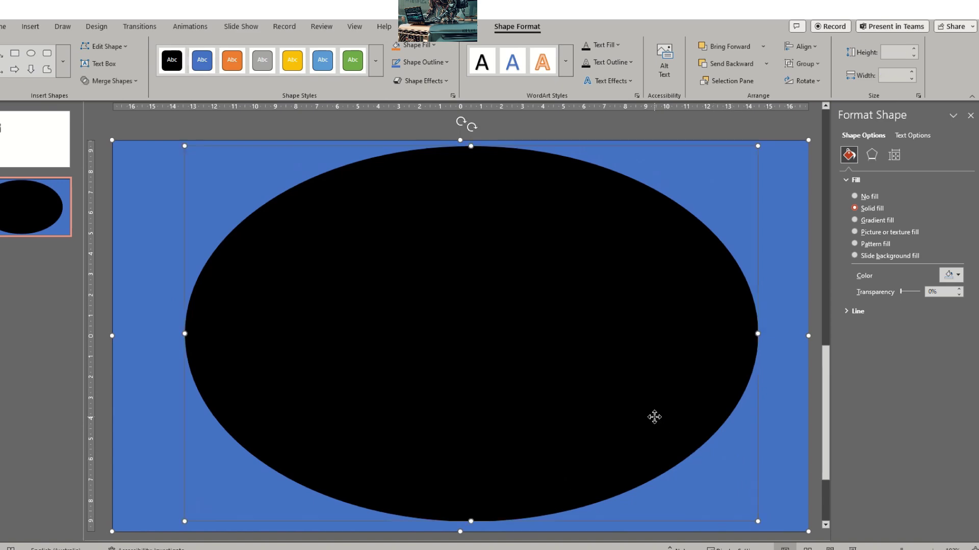
Subtract the ellipse from the rectangle with Merge Shapes and fill the frame black.
{"action": "left_click", "coordinate": [116, 86]}
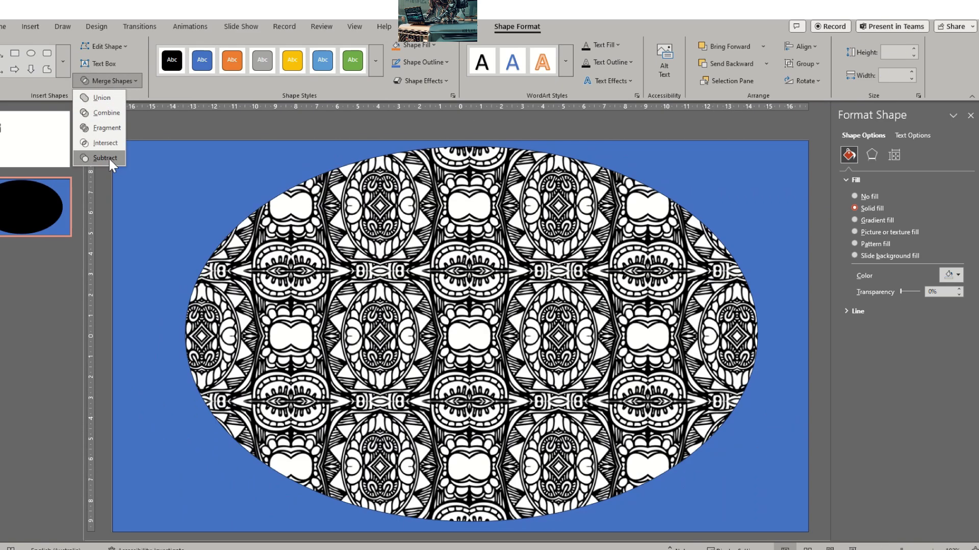
{"action": "left_click", "coordinate": [109, 157]}
{"action": "left_click", "coordinate": [411, 44]}
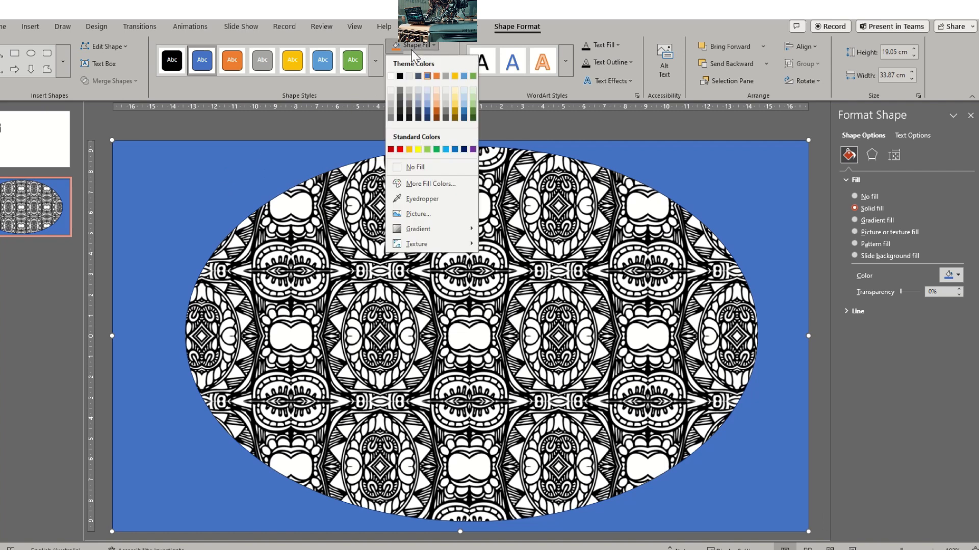
{"action": "left_click", "coordinate": [401, 73]}
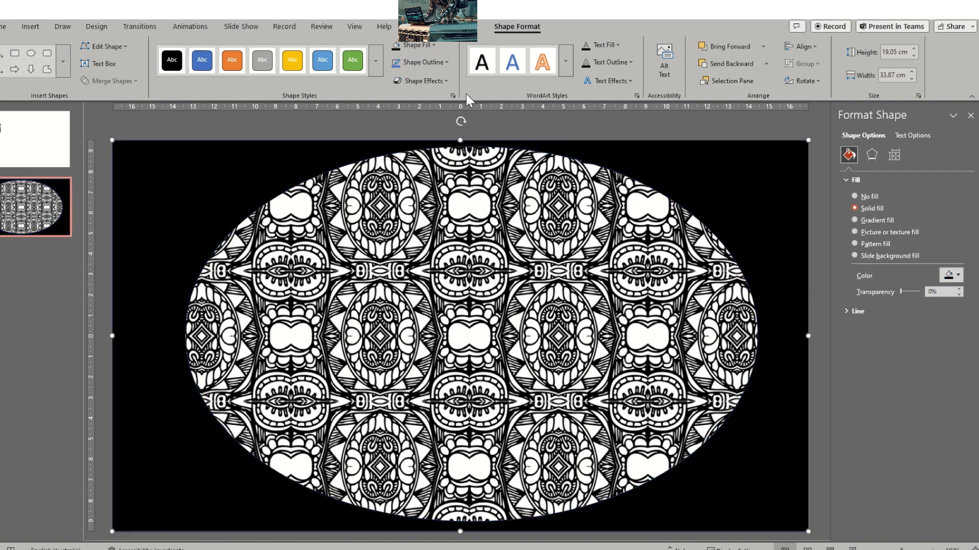
Remove the frame's outline and set its transparency to about 66%.
{"action": "left_click", "coordinate": [444, 81]}
{"action": "mouse_move", "coordinate": [422, 103]}
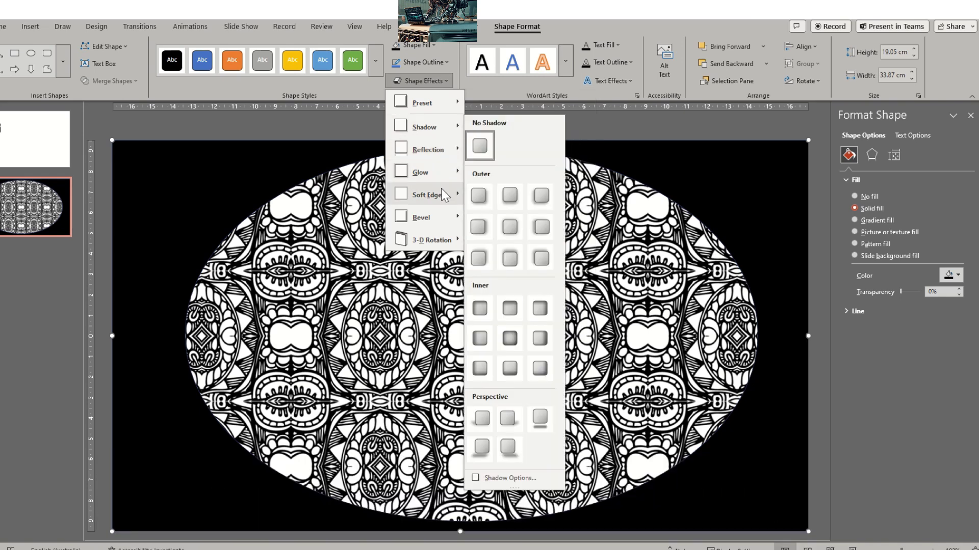
{"action": "mouse_move", "coordinate": [428, 194]}
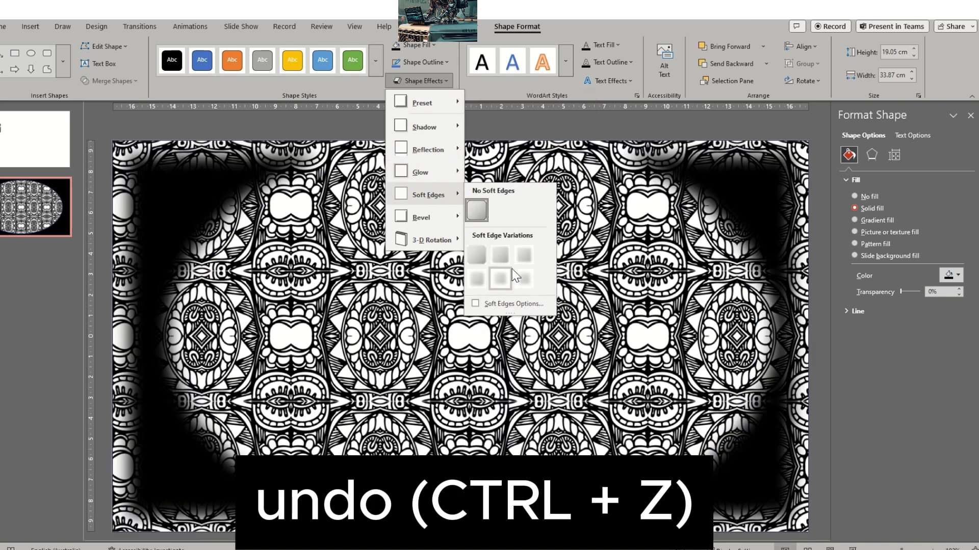
{"action": "left_click", "coordinate": [327, 168]}
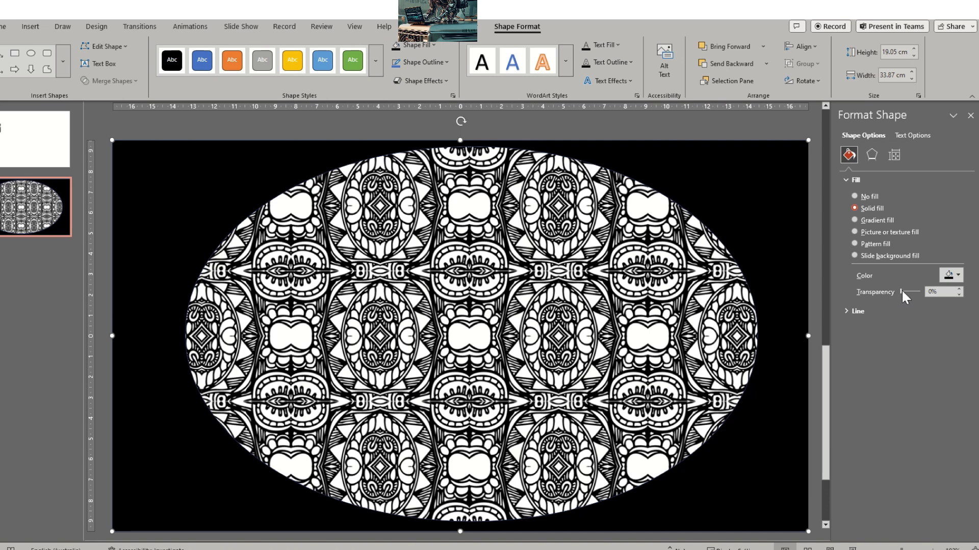
{"action": "left_click_drag", "start_coordinate": [901, 290], "coordinate": [915, 291]}
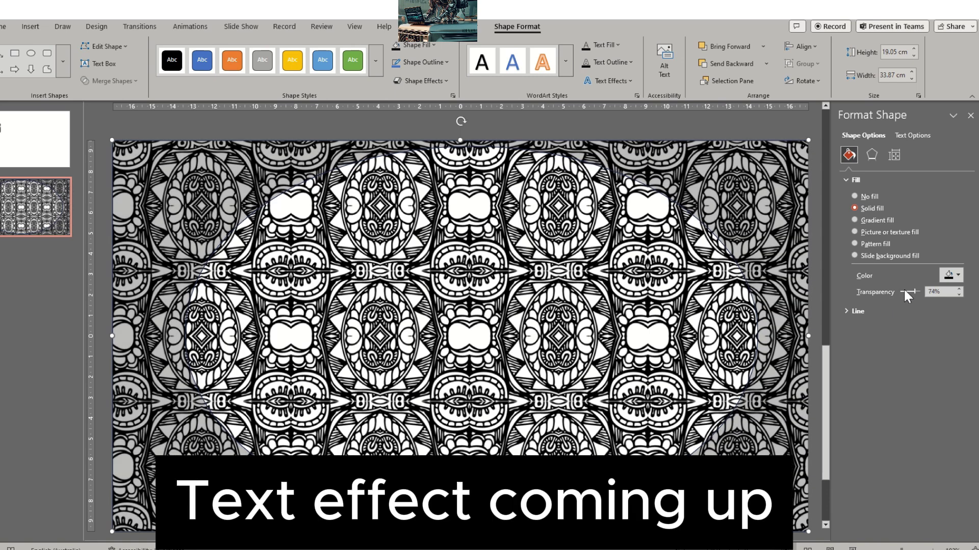
{"action": "left_click", "coordinate": [425, 65]}
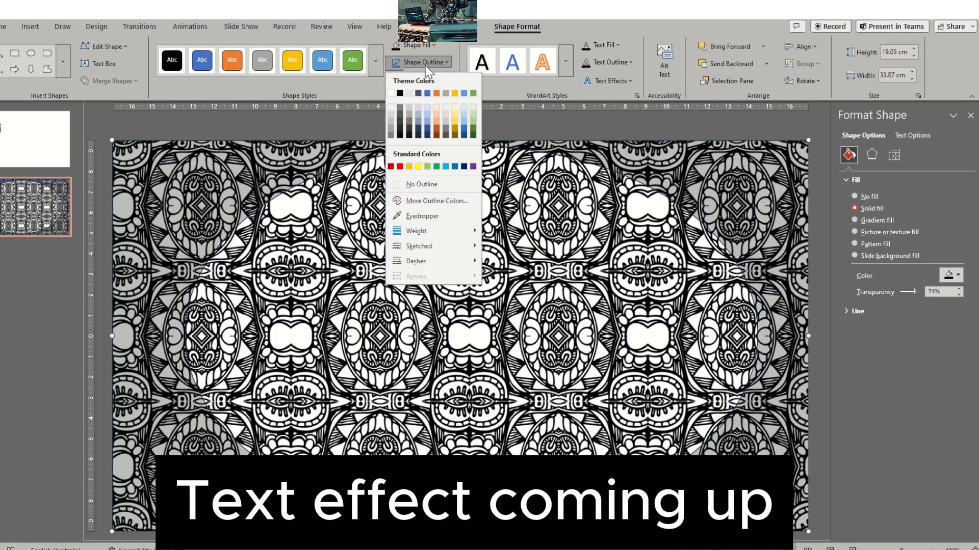
{"action": "left_click", "coordinate": [436, 183]}
{"action": "left_click", "coordinate": [436, 244]}
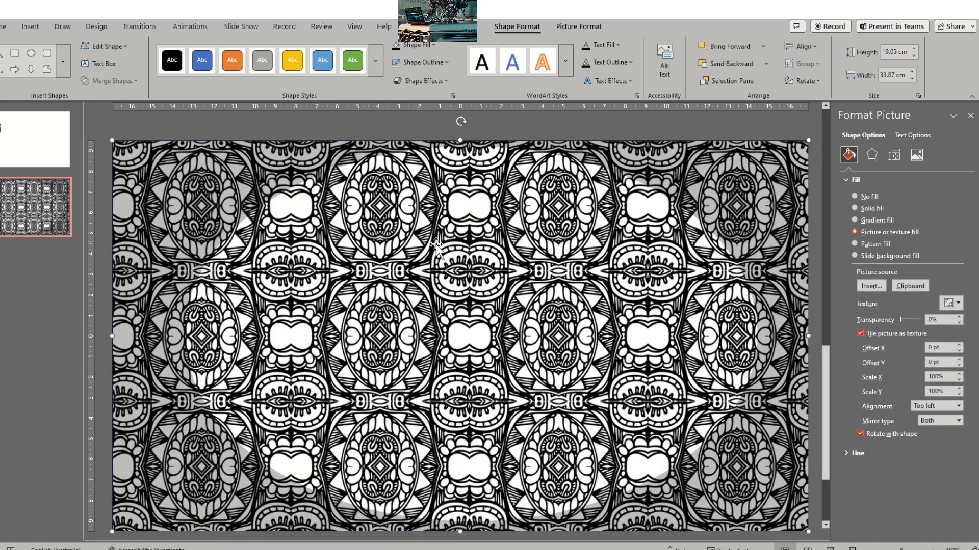
{"action": "left_click", "coordinate": [789, 179]}
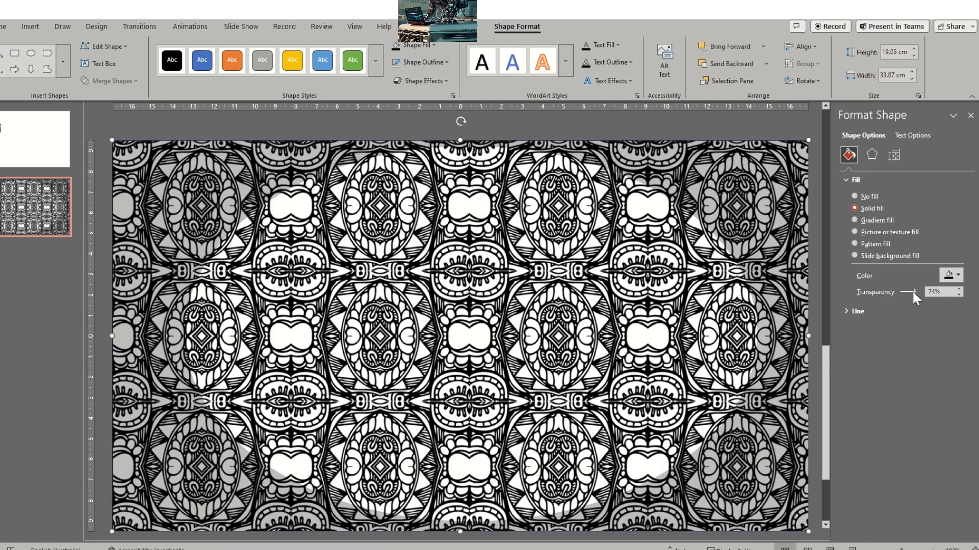
{"action": "left_click_drag", "start_coordinate": [912, 290], "coordinate": [910, 292]}
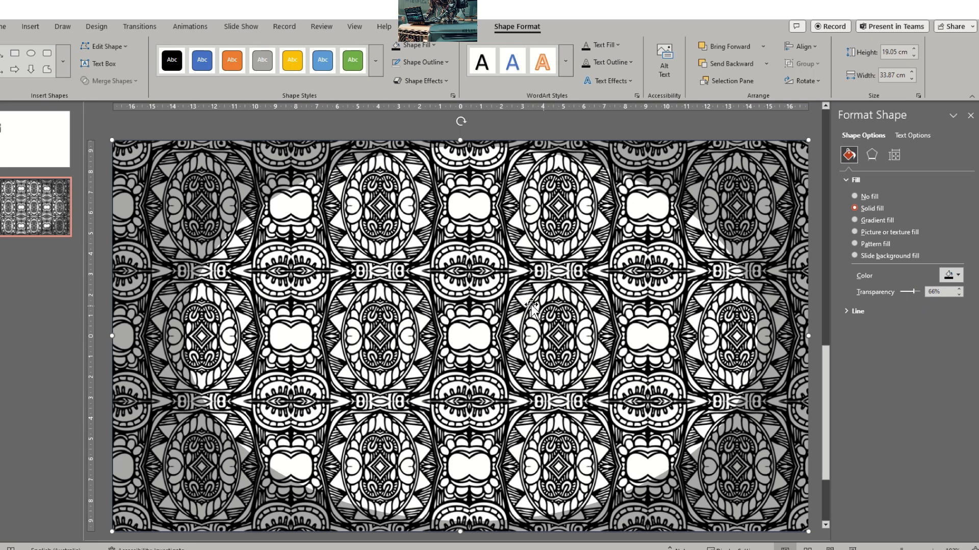
{"action": "scroll", "coordinate": [530, 309], "scroll_direction": "down", "scroll_amount": 3, "text": "ctrl"}
{"action": "left_click", "coordinate": [377, 176]}
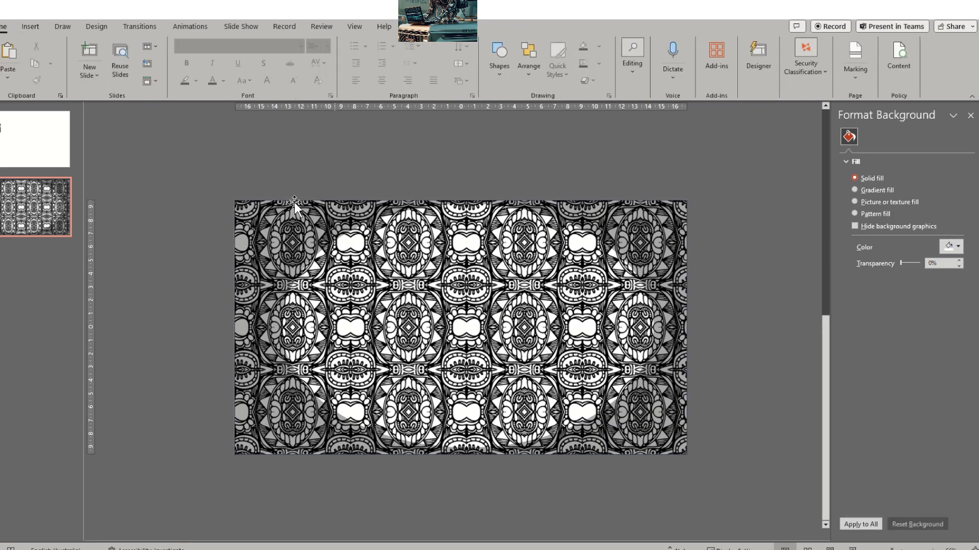
Insert WordArt reading 'DUFFE 16', enlarge its font twice and make it bold.
{"action": "left_click", "coordinate": [30, 26]}
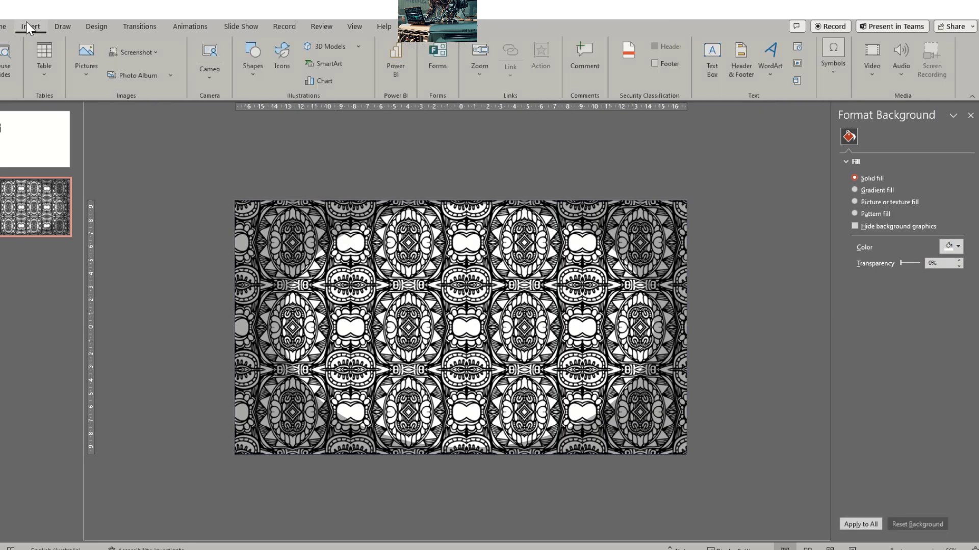
{"action": "left_click", "coordinate": [770, 64]}
{"action": "left_click", "coordinate": [772, 106]}
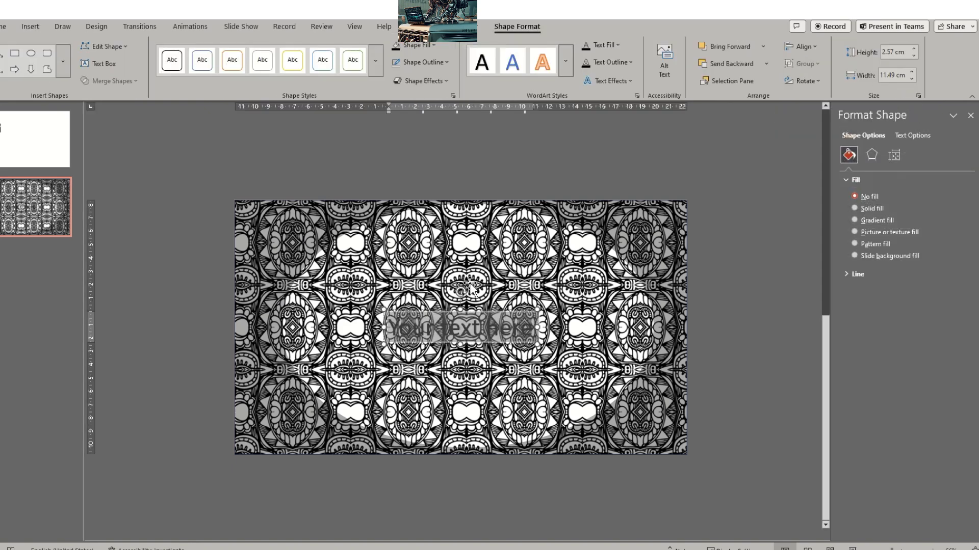
{"action": "type", "text": "DUFFS"}
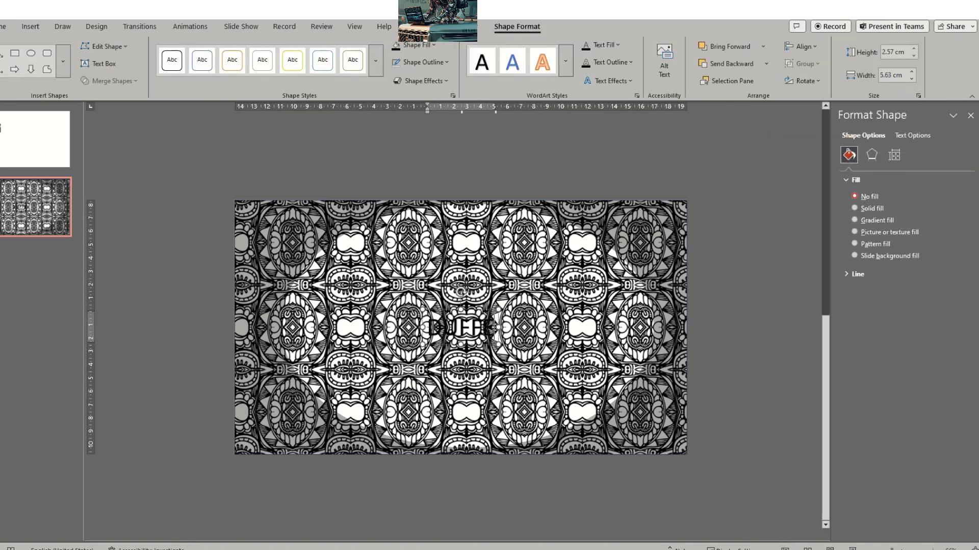
{"action": "type", "text": " 16"}
{"action": "key", "text": "ctrl+a"}
{"action": "key", "text": "ctrl+bracketright"}
{"action": "key", "text": "ctrl+bracketright"}
{"action": "key", "text": "ctrl+bracketright"}
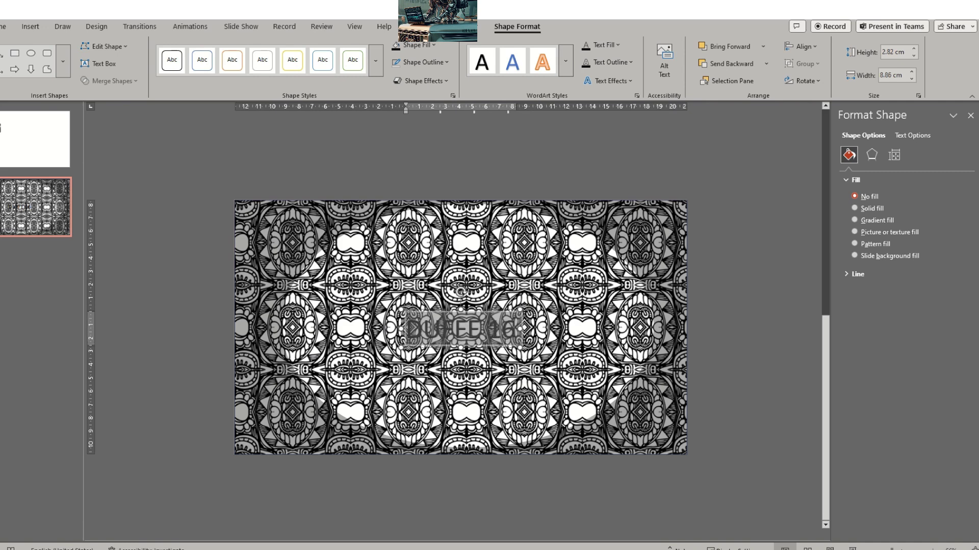
{"action": "key", "text": "ctrl+bracketright"}
{"action": "key", "text": "ctrl+bracketright"}
{"action": "key", "text": "ctrl+bracketright"}
{"action": "key", "text": "ctrl+bracketright"}
{"action": "key", "text": "ctrl+bracketright"}
{"action": "key", "text": "ctrl+bracketright"}
{"action": "key", "text": "ctrl+bracketright"}
{"action": "key", "text": "ctrl+bracketright"}
{"action": "key", "text": "ctrl+bracketright"}
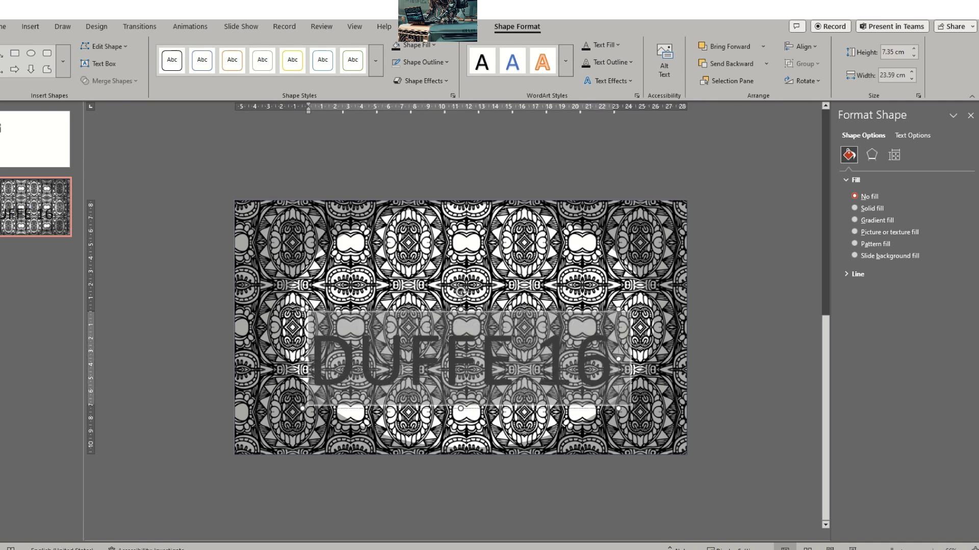
{"action": "key", "text": "ctrl+b"}
Move the DUFFE 16 text box up to the middle of the slide.
{"action": "left_click", "coordinate": [477, 320]}
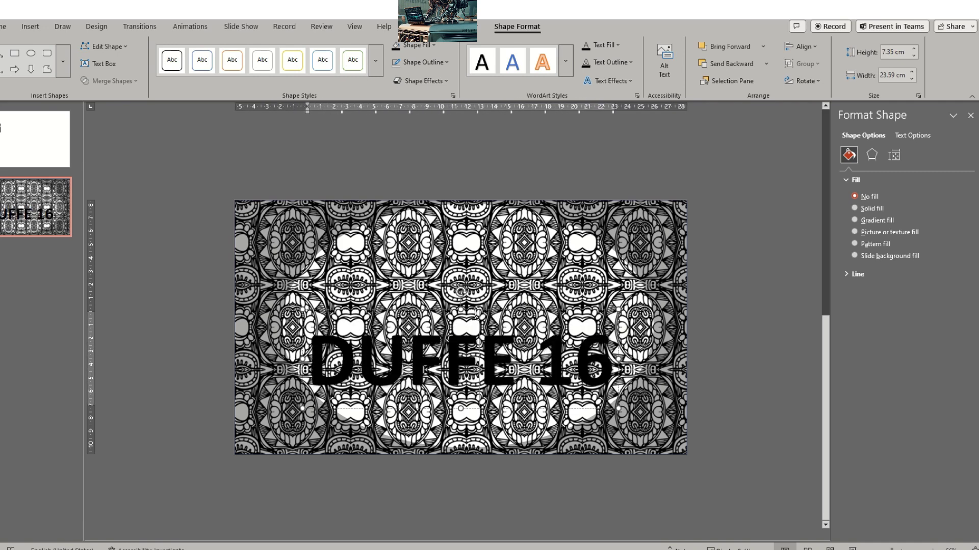
{"action": "left_click_drag", "start_coordinate": [478, 342], "coordinate": [610, 356]}
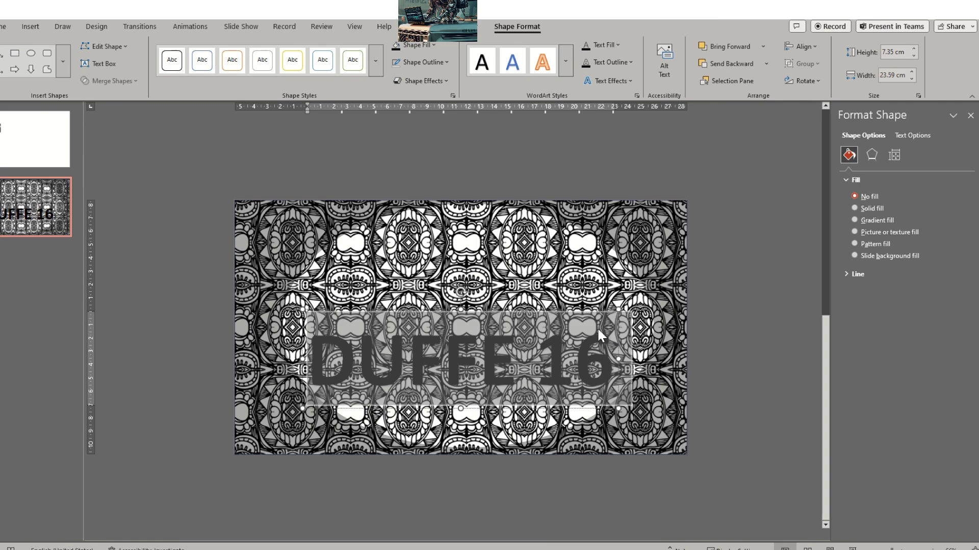
{"action": "scroll", "coordinate": [601, 336], "scroll_direction": "up", "scroll_amount": 3, "text": "ctrl"}
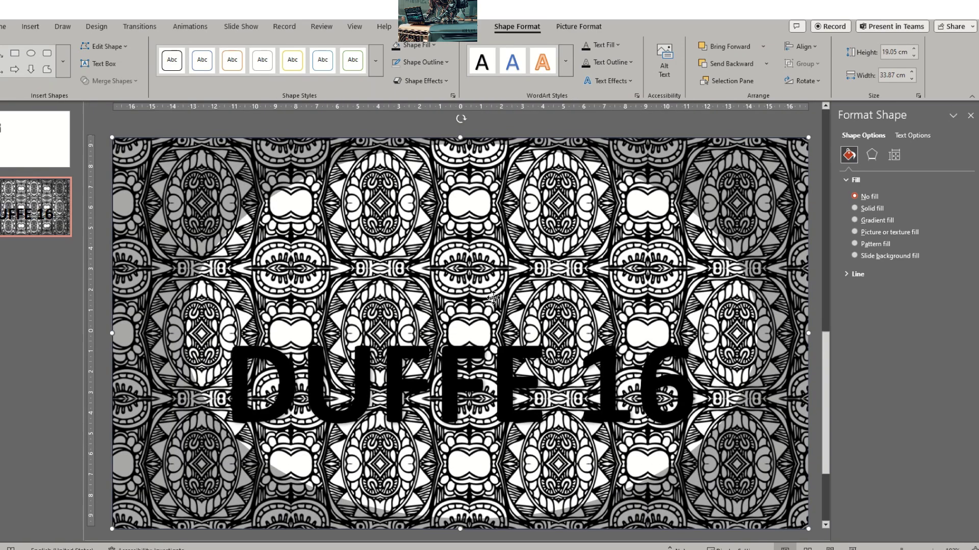
{"action": "left_click", "coordinate": [487, 331]}
{"action": "left_click", "coordinate": [480, 370]}
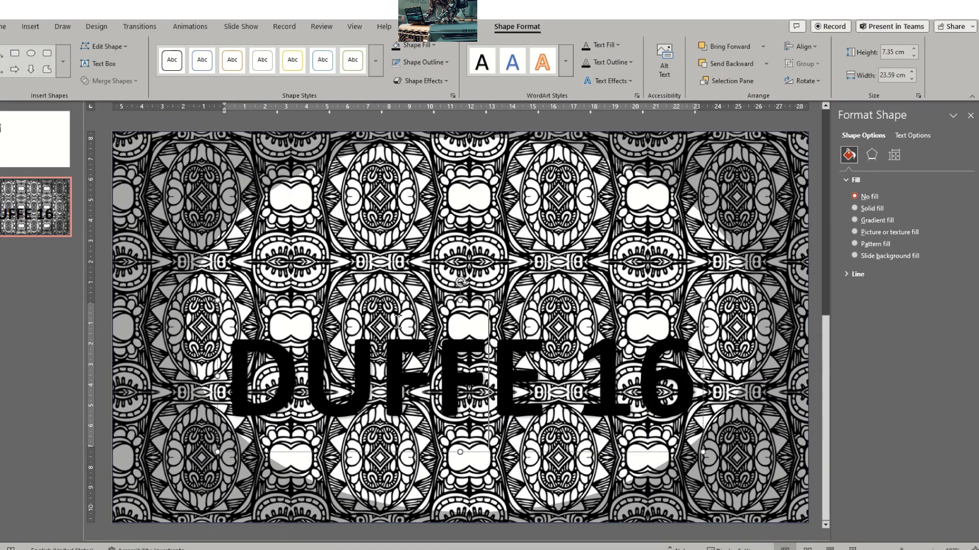
{"action": "left_click_drag", "start_coordinate": [456, 455], "coordinate": [464, 395]}
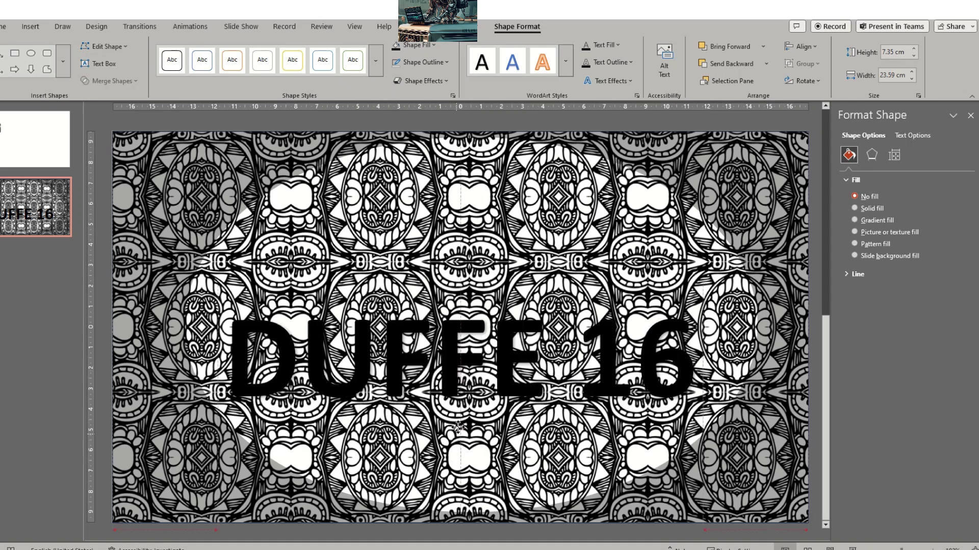
{"action": "scroll", "coordinate": [464, 395], "scroll_direction": "down", "scroll_amount": 4, "text": "ctrl"}
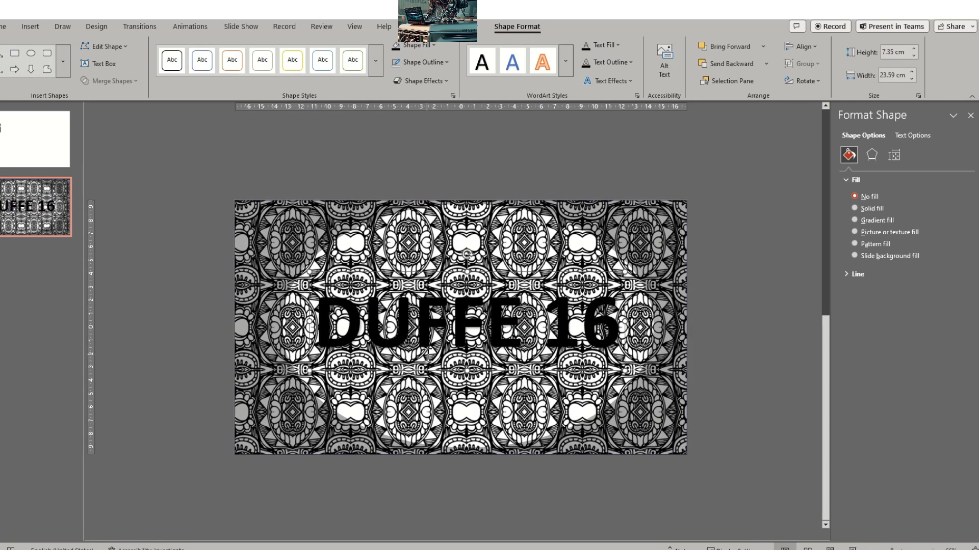
{"action": "left_click", "coordinate": [51, 52]}
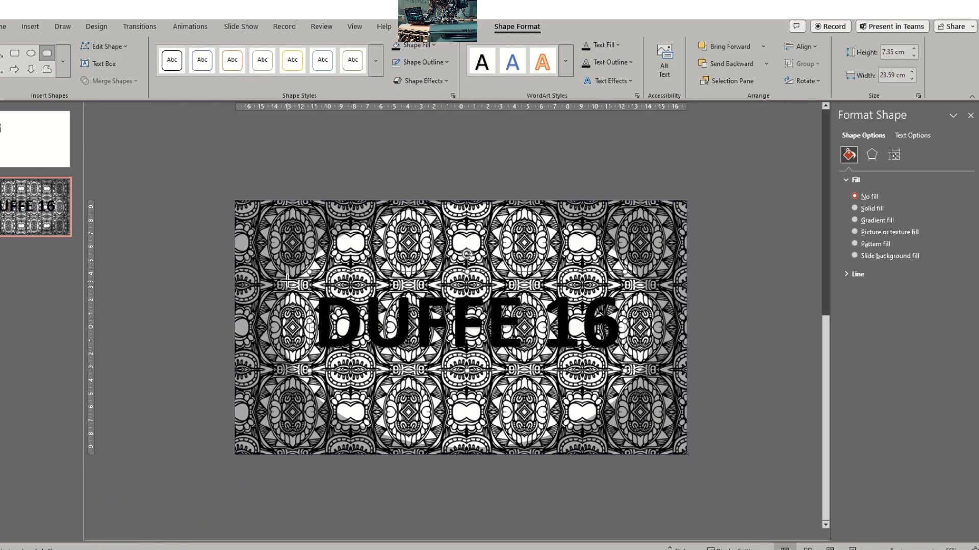
Draw a light grey rounded rectangle across the middle and send it behind the DUFFE 16 text.
{"action": "left_click_drag", "start_coordinate": [290, 281], "coordinate": [644, 364]}
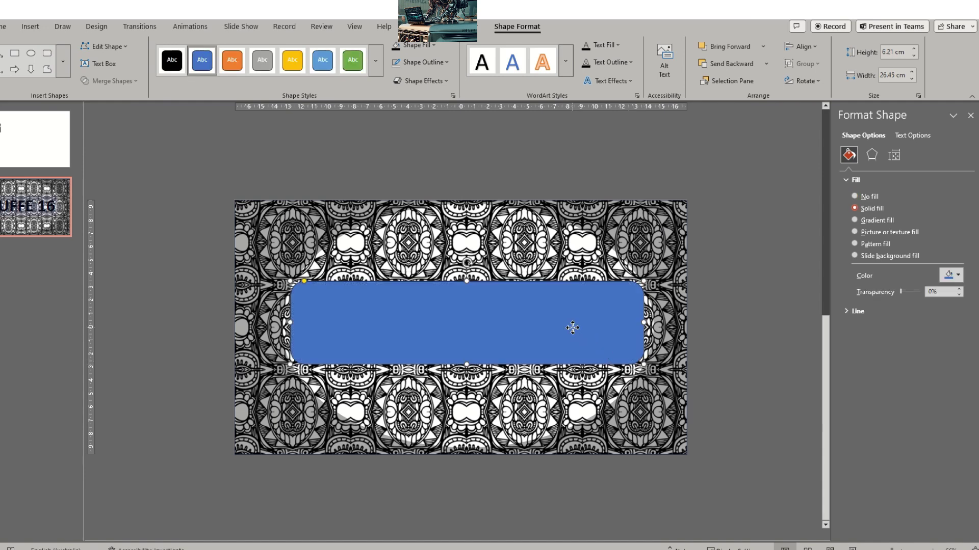
{"action": "left_click", "coordinate": [417, 47]}
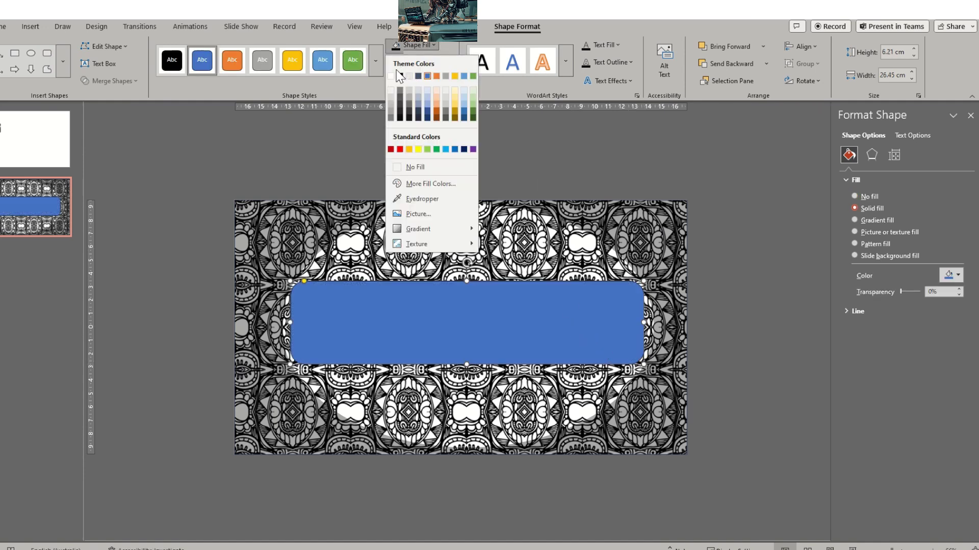
{"action": "left_click", "coordinate": [391, 101]}
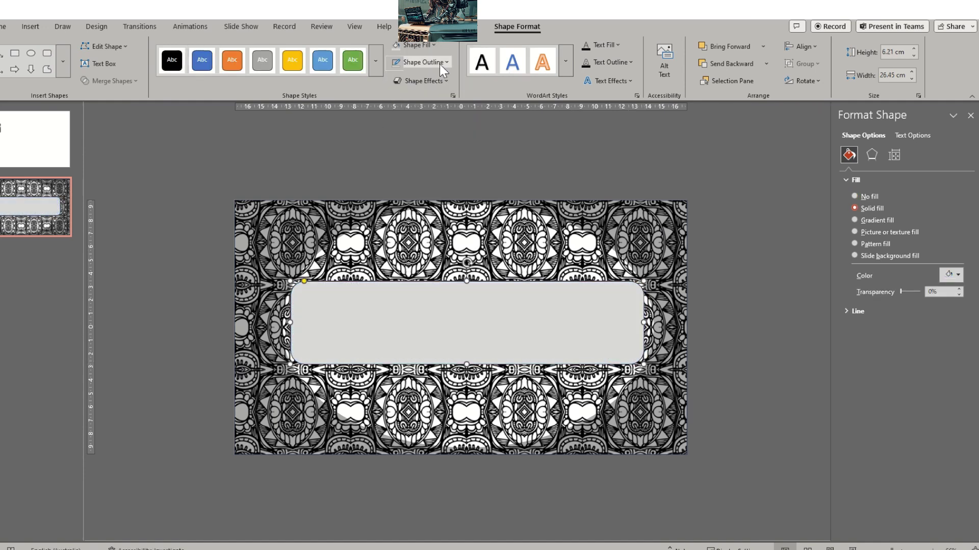
{"action": "left_click", "coordinate": [726, 64]}
{"action": "type", "text": "DUFFE 16"}
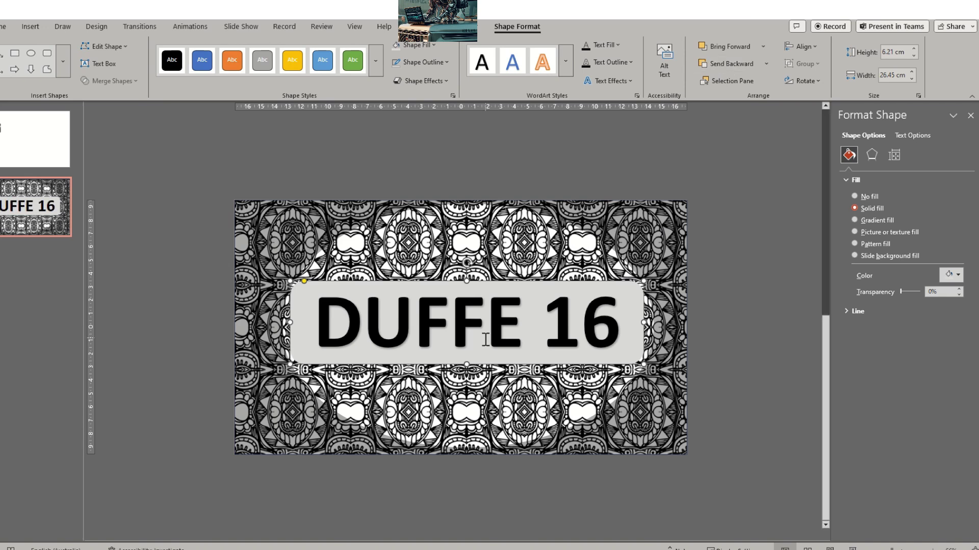
{"action": "left_click", "coordinate": [485, 336]}
{"action": "key", "text": "ctrl+a"}
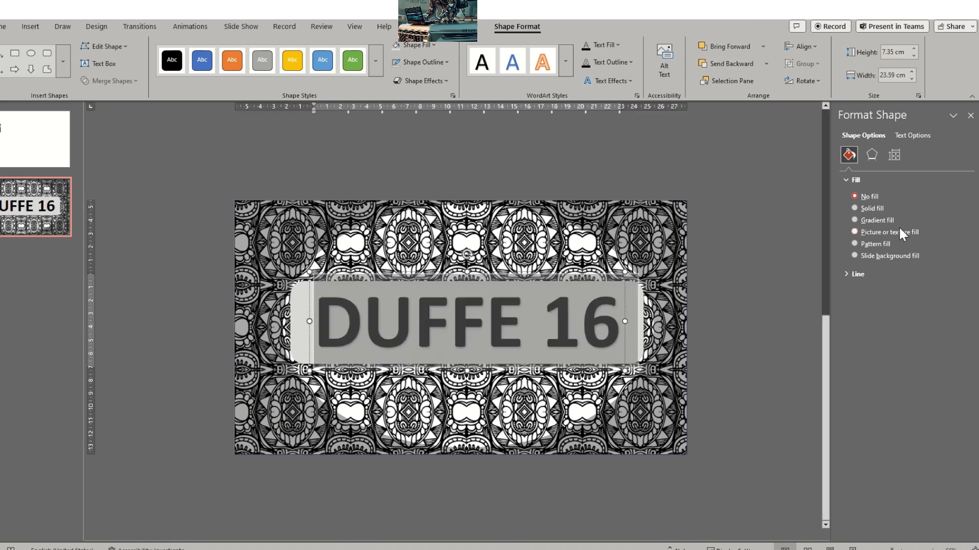
Fill the DUFFE 16 letters with the doodle picture pattern at 0% transparency.
{"action": "left_click", "coordinate": [870, 233]}
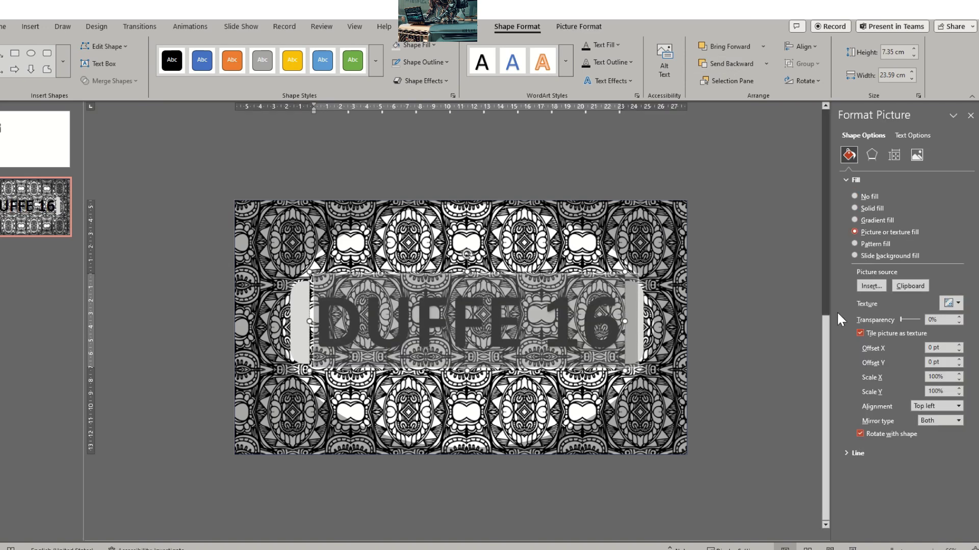
{"action": "key", "text": "ctrl+z"}
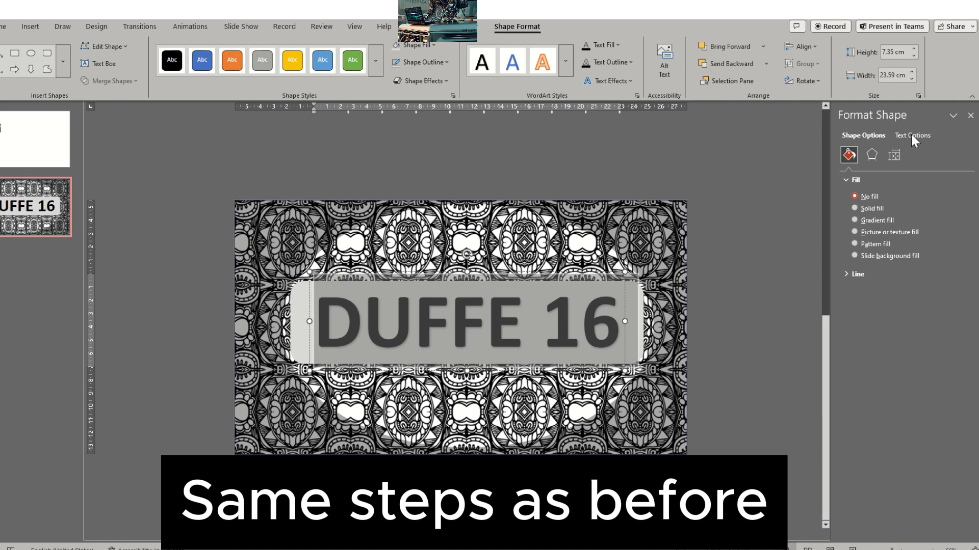
{"action": "left_click", "coordinate": [912, 134]}
{"action": "left_click", "coordinate": [873, 233]}
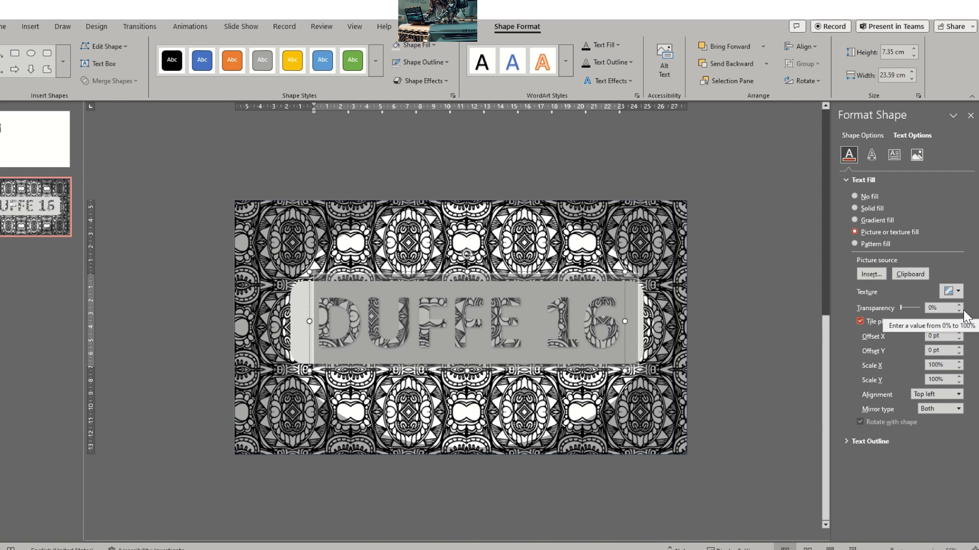
{"action": "left_click_drag", "start_coordinate": [904, 306], "coordinate": [892, 310]}
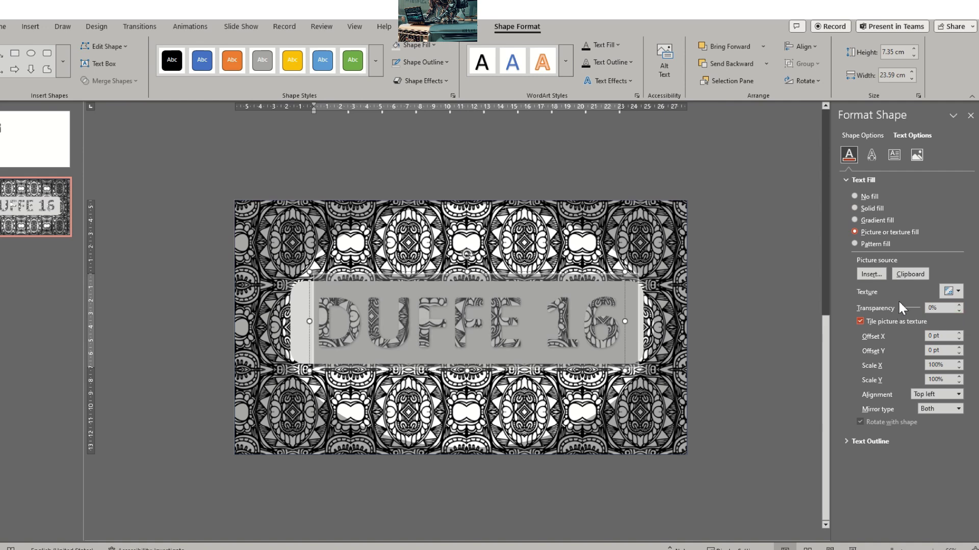
Give the letters a 6 pt glow and an Offset: Bottom outer shadow.
{"action": "left_click", "coordinate": [875, 161]}
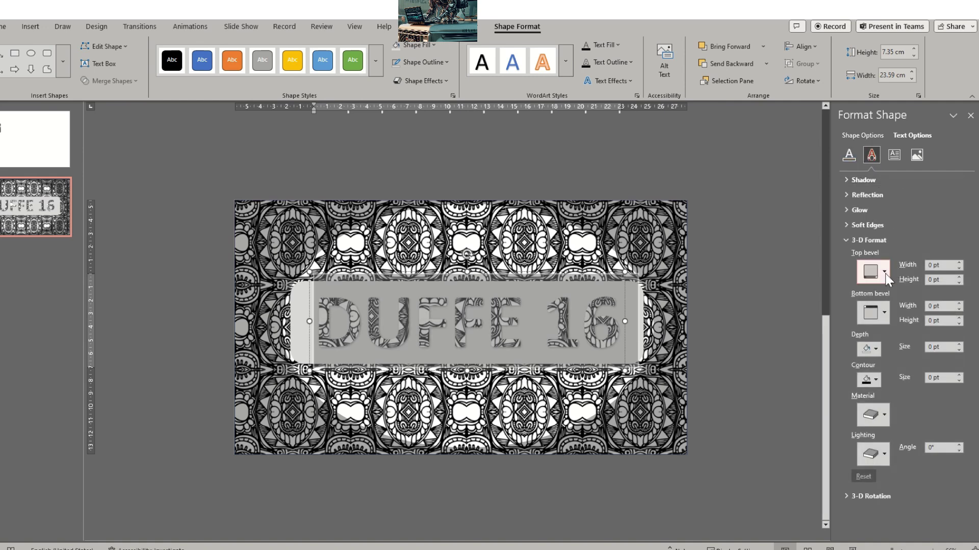
{"action": "left_click", "coordinate": [858, 210]}
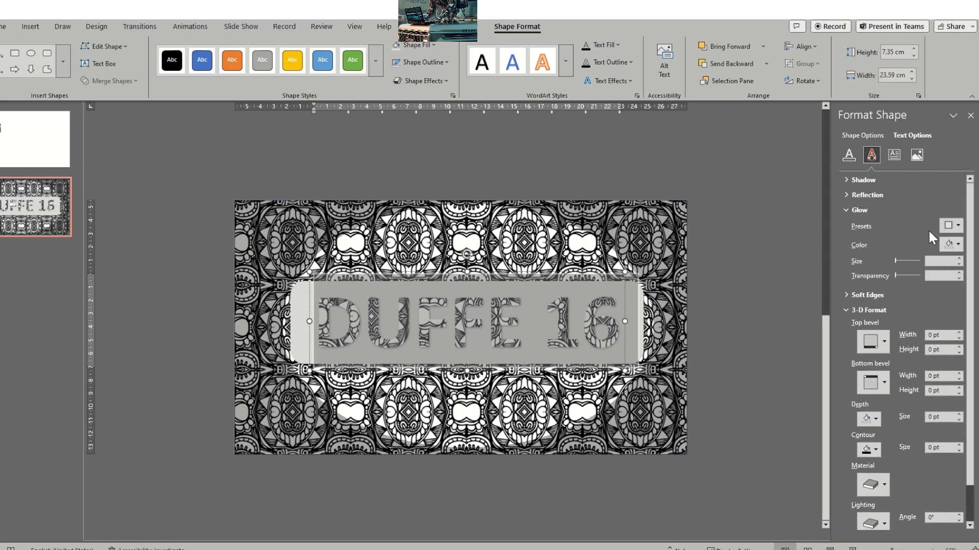
{"action": "left_click", "coordinate": [951, 244]}
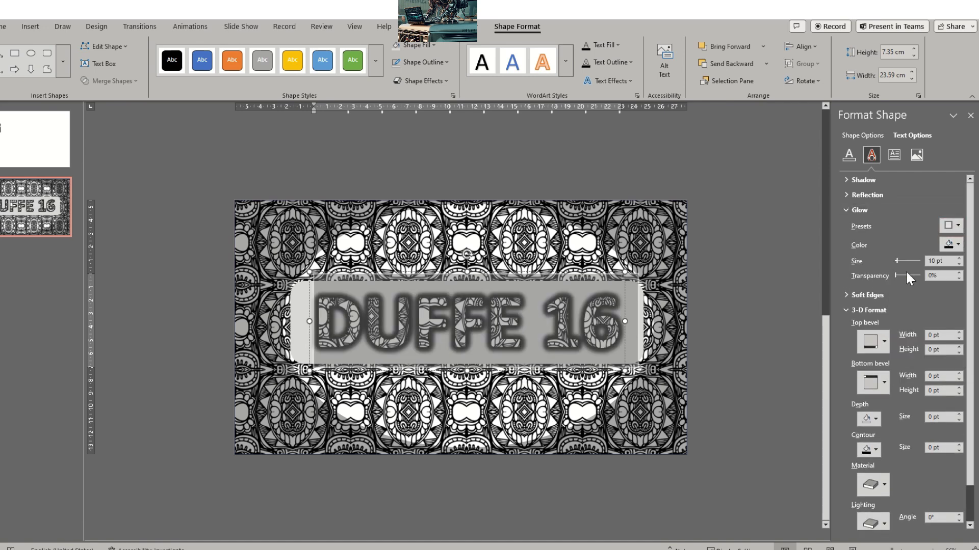
{"action": "left_click", "coordinate": [958, 264]}
{"action": "left_click", "coordinate": [959, 264]}
{"action": "left_click", "coordinate": [959, 264]}
{"action": "left_click", "coordinate": [959, 264]}
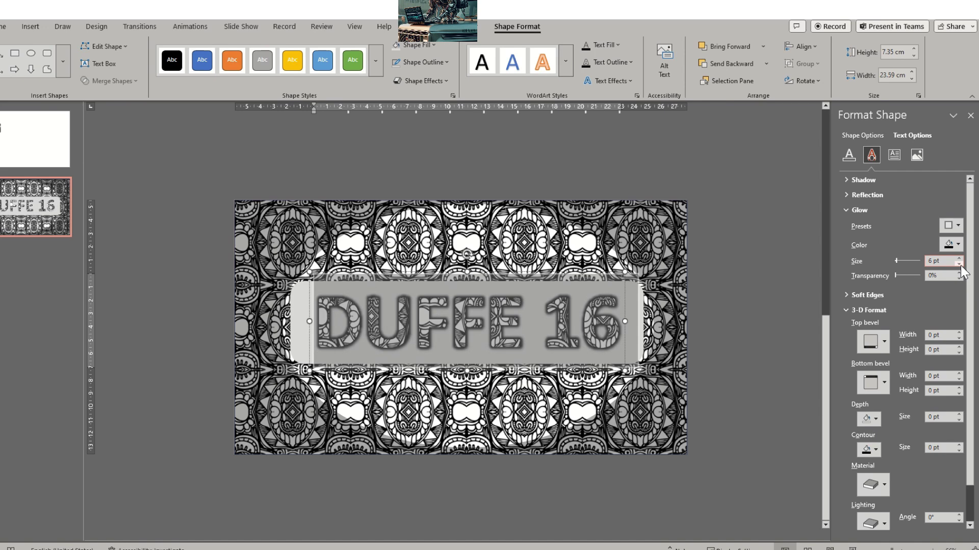
{"action": "left_click", "coordinate": [850, 181]}
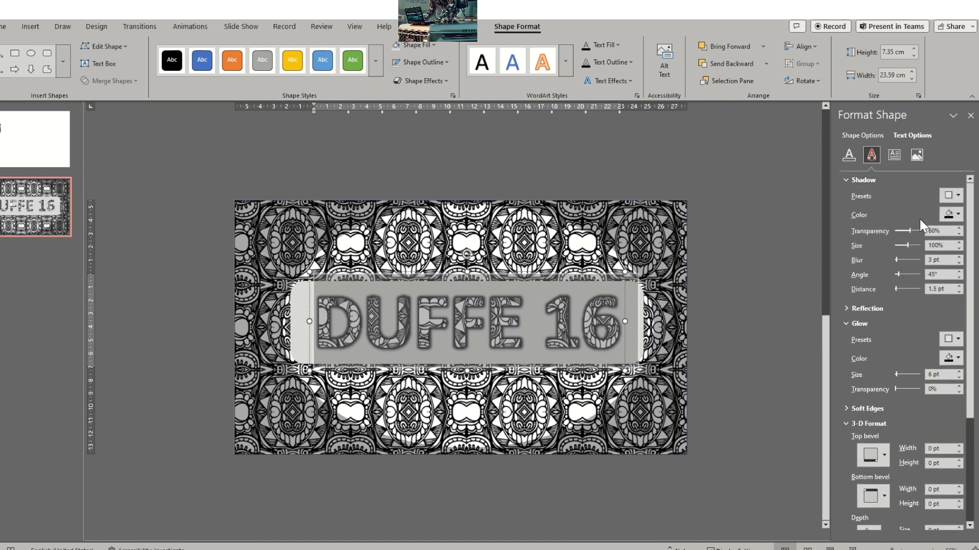
{"action": "left_click", "coordinate": [957, 199]}
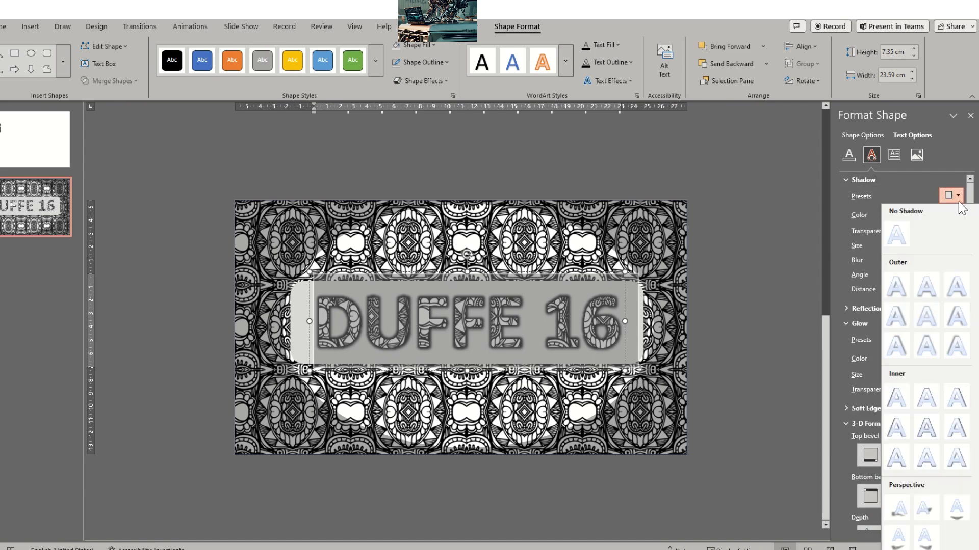
{"action": "left_click", "coordinate": [929, 284]}
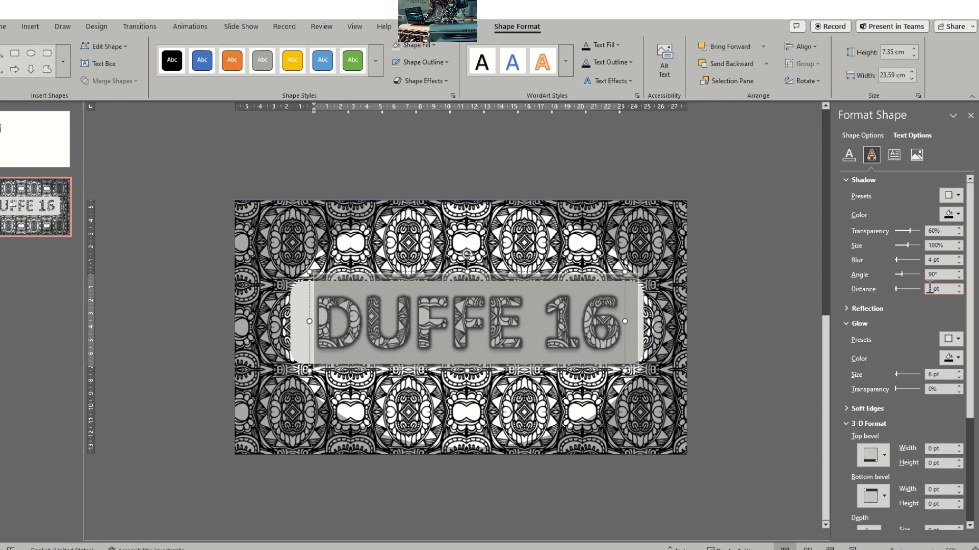
{"action": "left_click", "coordinate": [539, 325]}
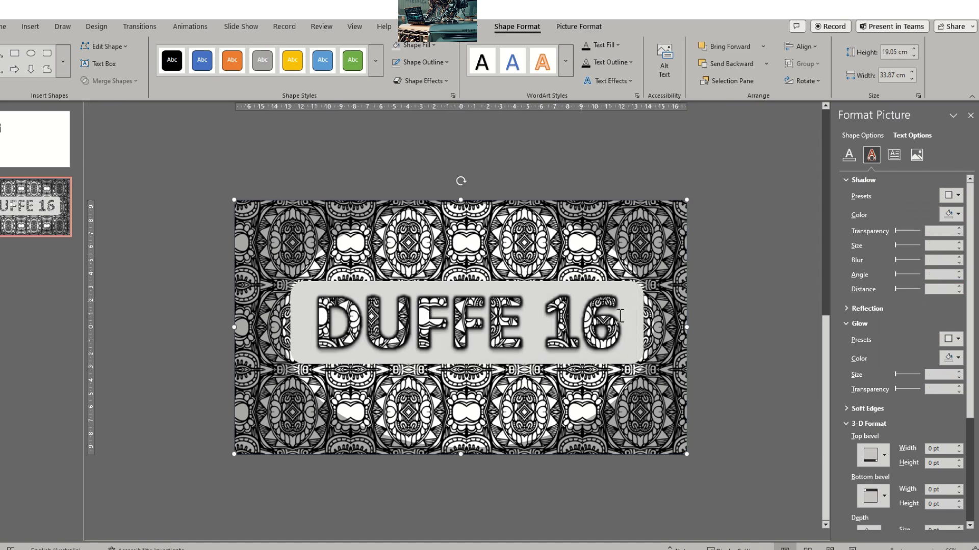
Stretch the grey rounded panel's top and bottom edges to about 14.88 × 26.45 cm.
{"action": "left_click", "coordinate": [742, 312]}
{"action": "left_click", "coordinate": [309, 354]}
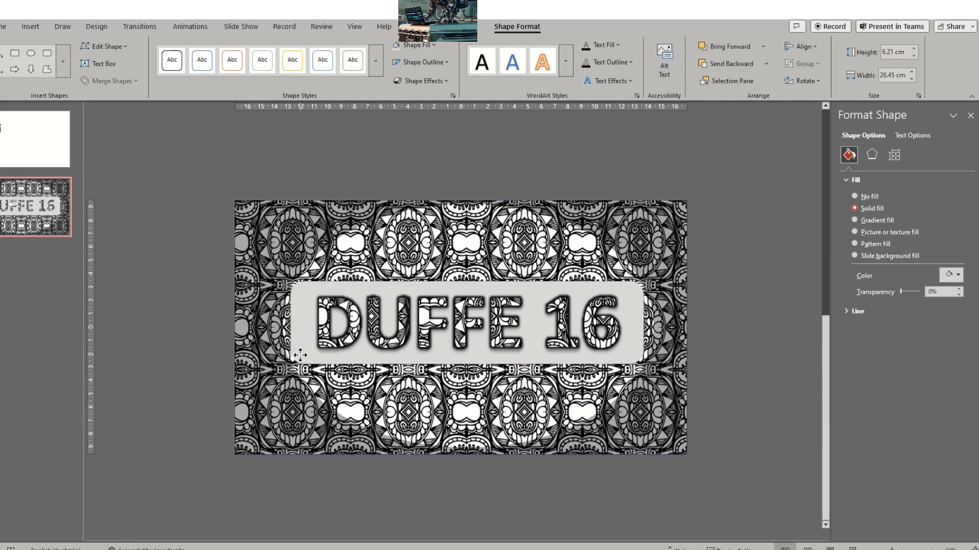
{"action": "left_click_drag", "start_coordinate": [467, 281], "coordinate": [467, 225]}
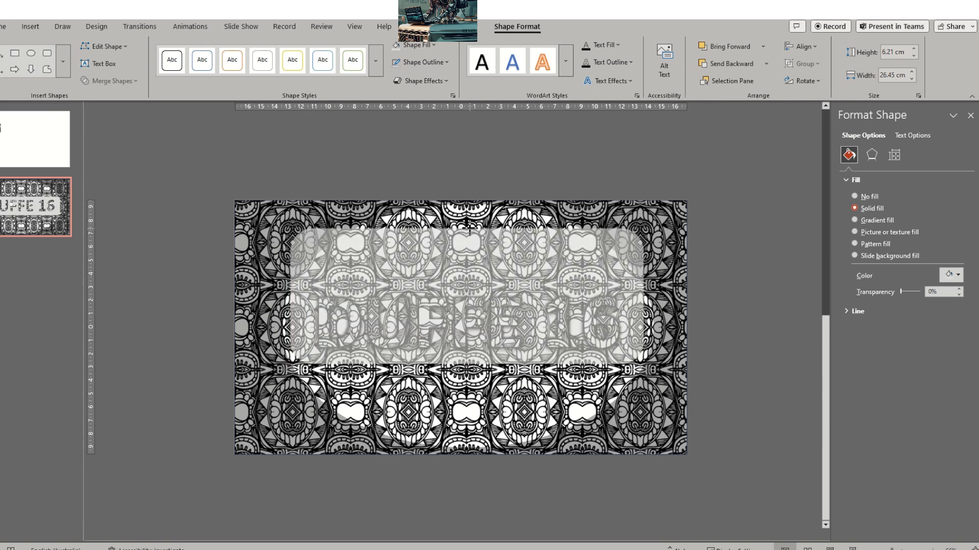
{"action": "left_click_drag", "start_coordinate": [467, 364], "coordinate": [470, 425]}
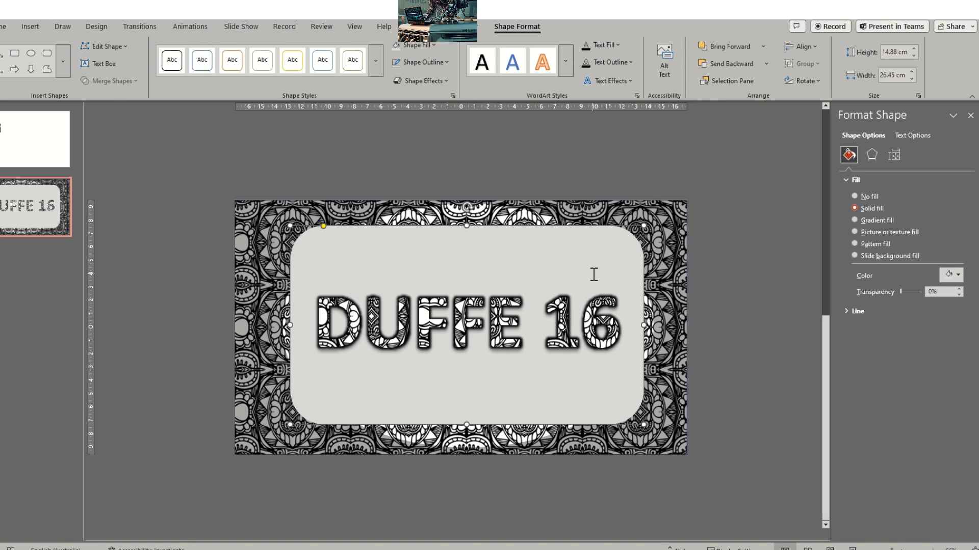
{"action": "left_click", "coordinate": [753, 286]}
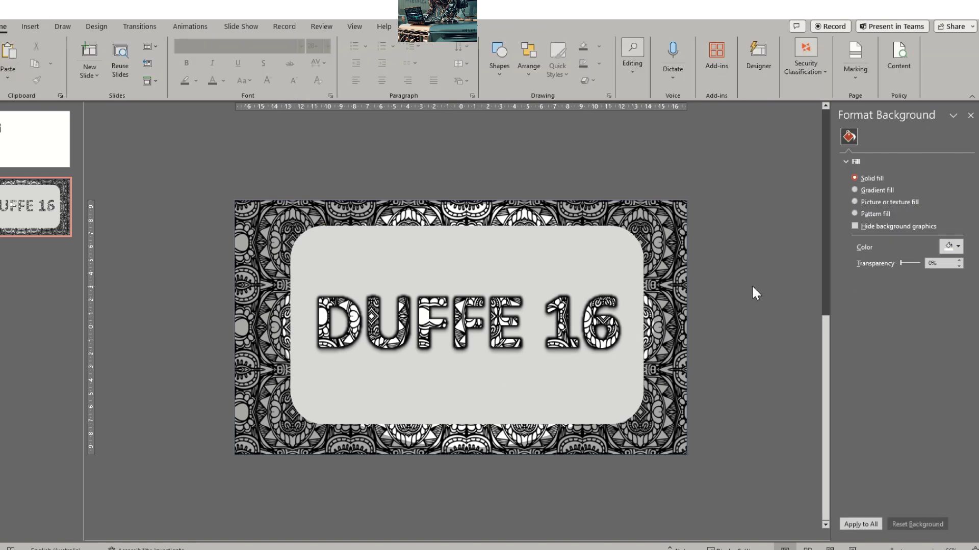
Replace the title text with 'Like!', then 'Subscribe', then 'Thanks!'.
{"action": "left_click", "coordinate": [565, 311]}
{"action": "type", "text": "Li"}
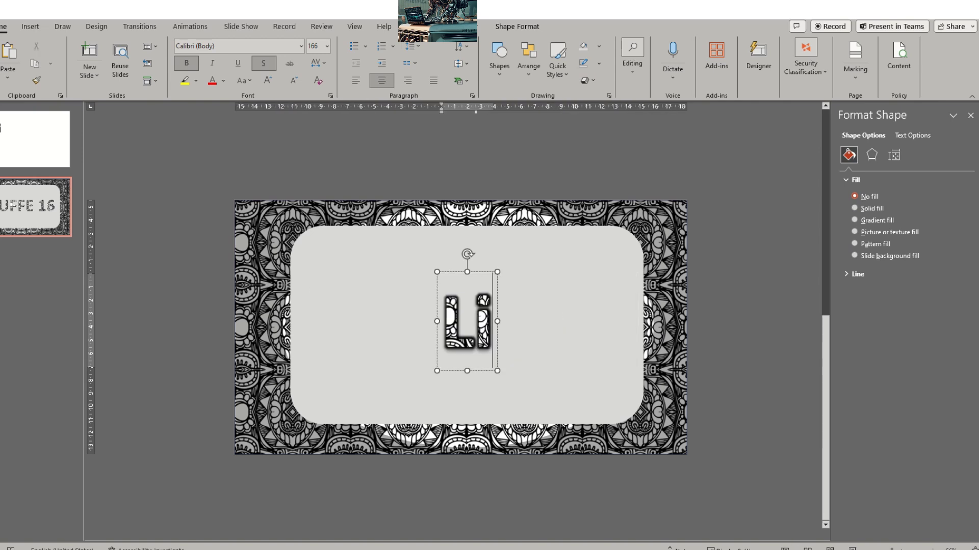
{"action": "type", "text": "ke!"}
{"action": "key", "text": "ctrl+a"}
{"action": "type", "text": "S"}
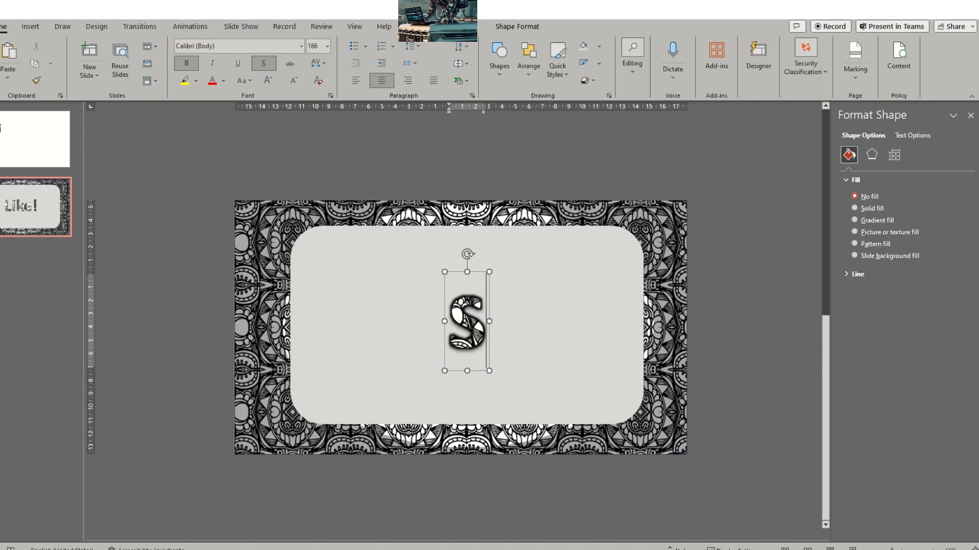
{"action": "type", "text": "ubscribe"}
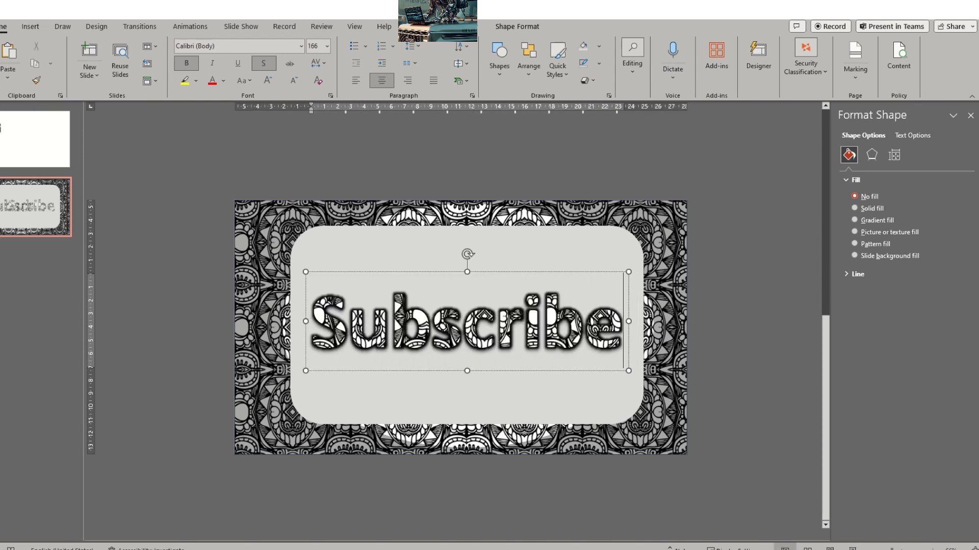
{"action": "key", "text": "ctrl+a"}
{"action": "type", "text": "Th"}
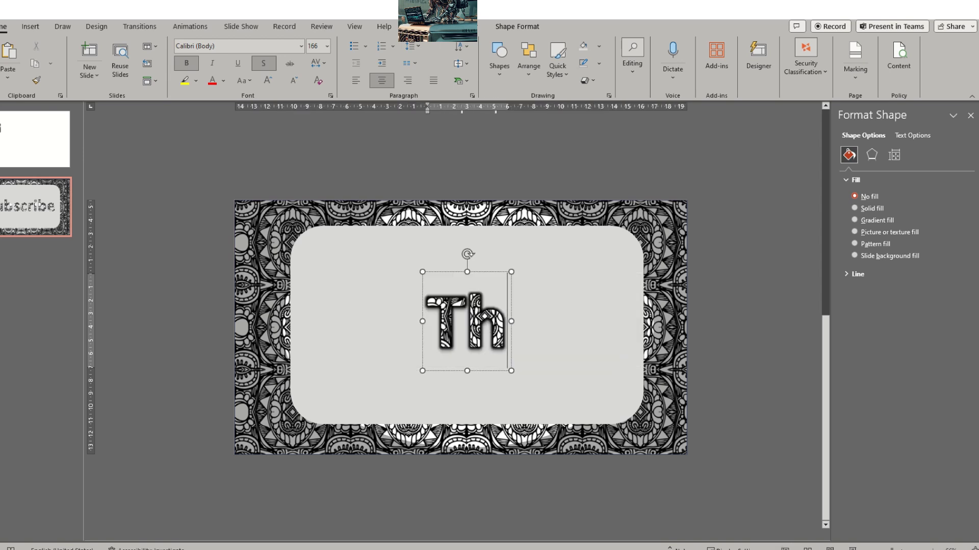
{"action": "type", "text": "anks!"}
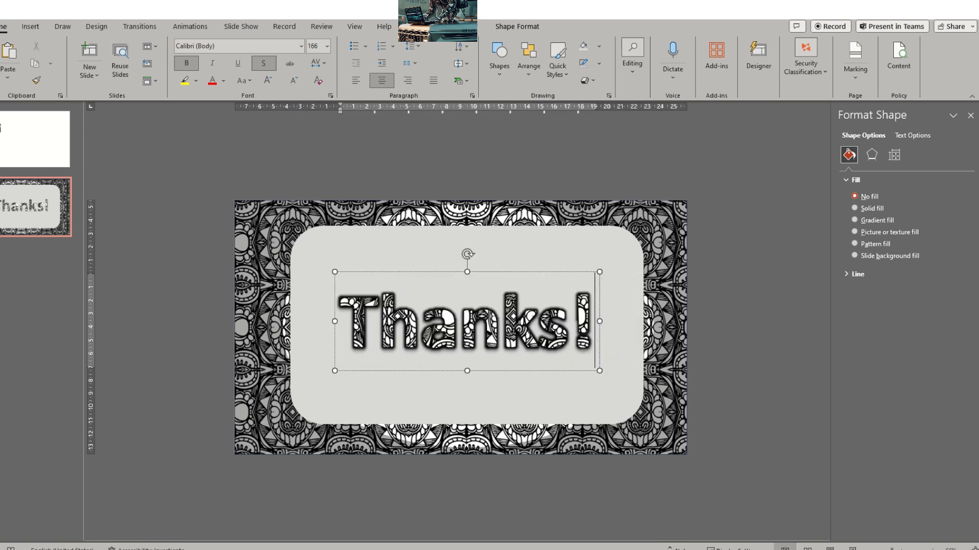